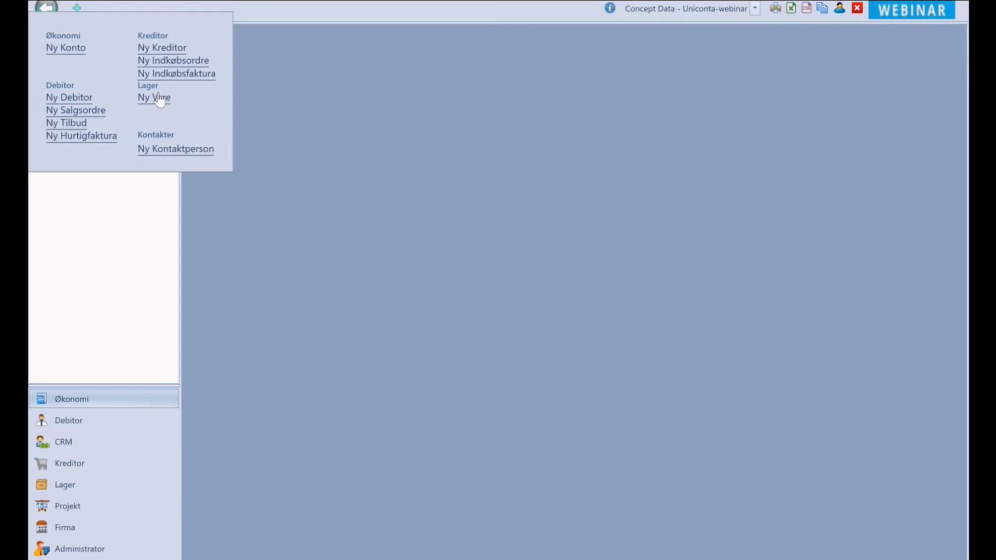
Create a new debtor account and paste the company's CVR number into the CVR-nr field.
left_click(64, 98)
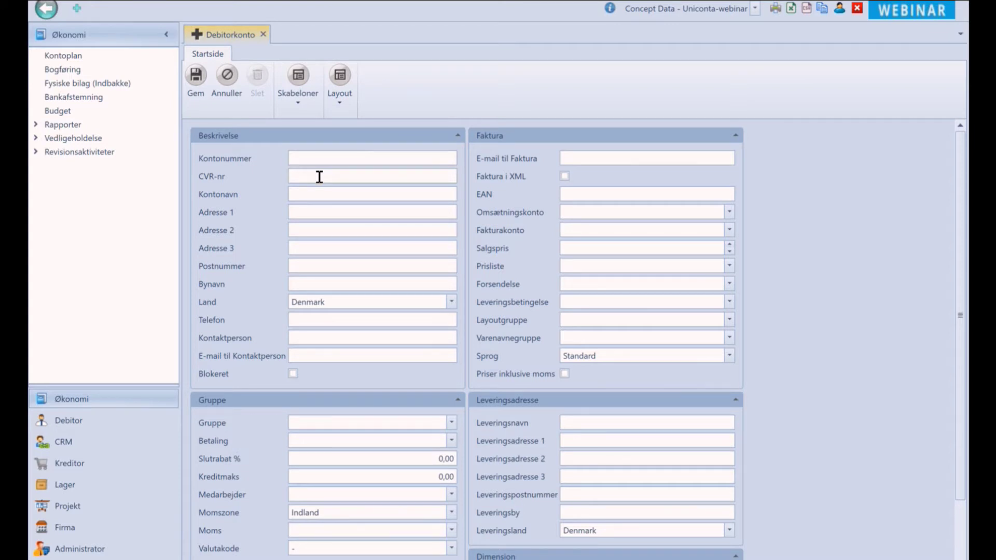
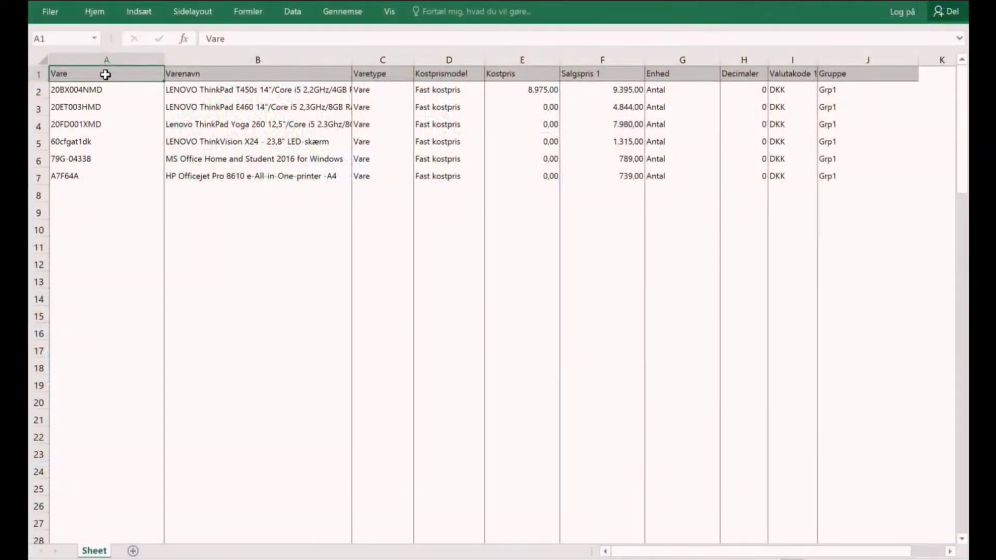
Point out the Varenavn, Varetype, Kostprismodel, Kostpris and Salgspris 1 columns and group Grp1.
left_click(192, 74)
left_click(397, 78)
left_click(444, 76)
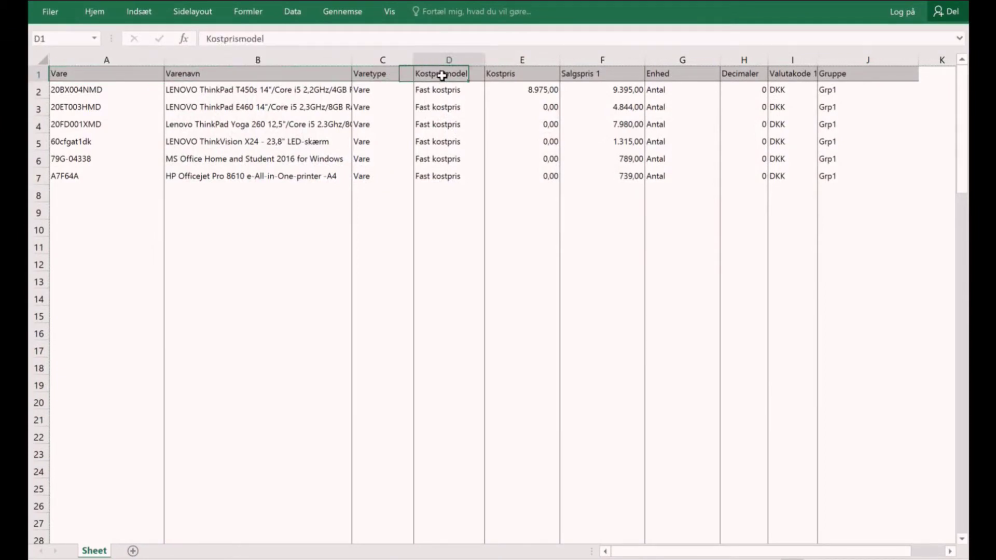
left_click(502, 77)
left_click(584, 72)
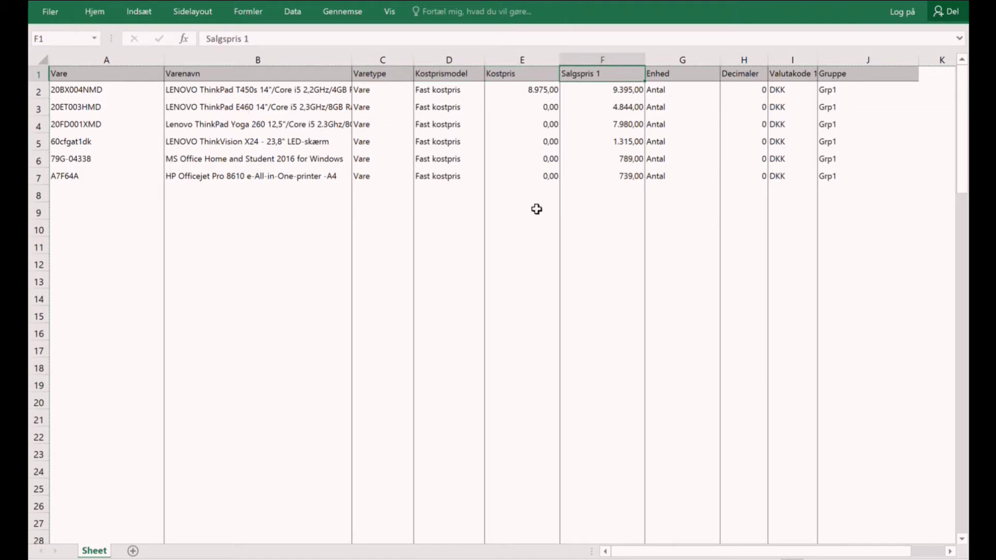
left_click(842, 91)
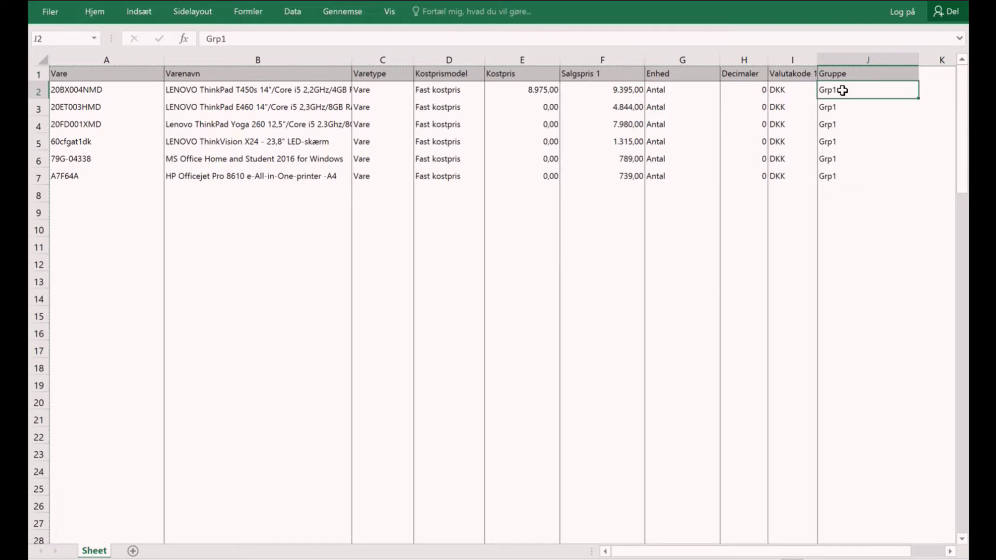
Copy the whole item sheet with Kopiér and switch back to Uniconta.
left_click(43, 62)
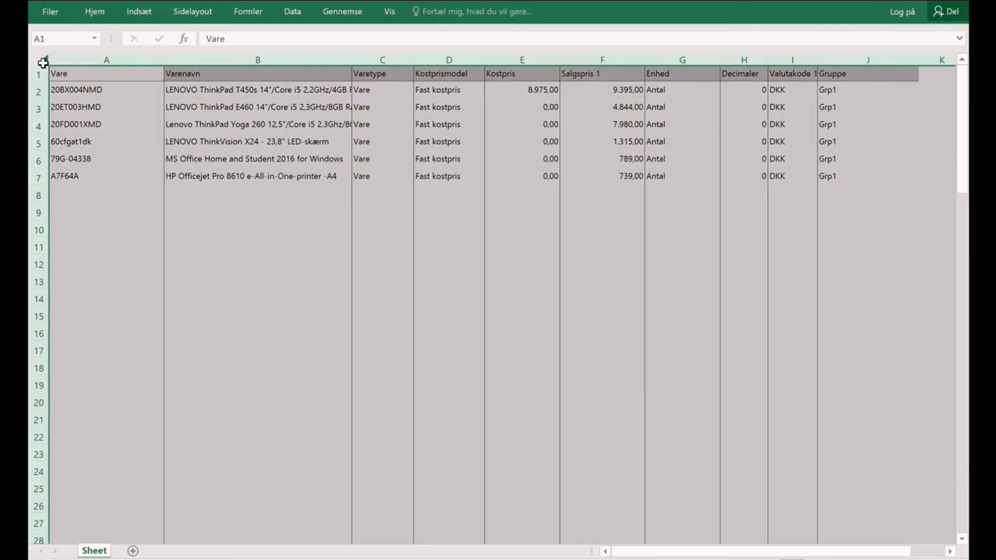
right_click(44, 63)
left_click(67, 90)
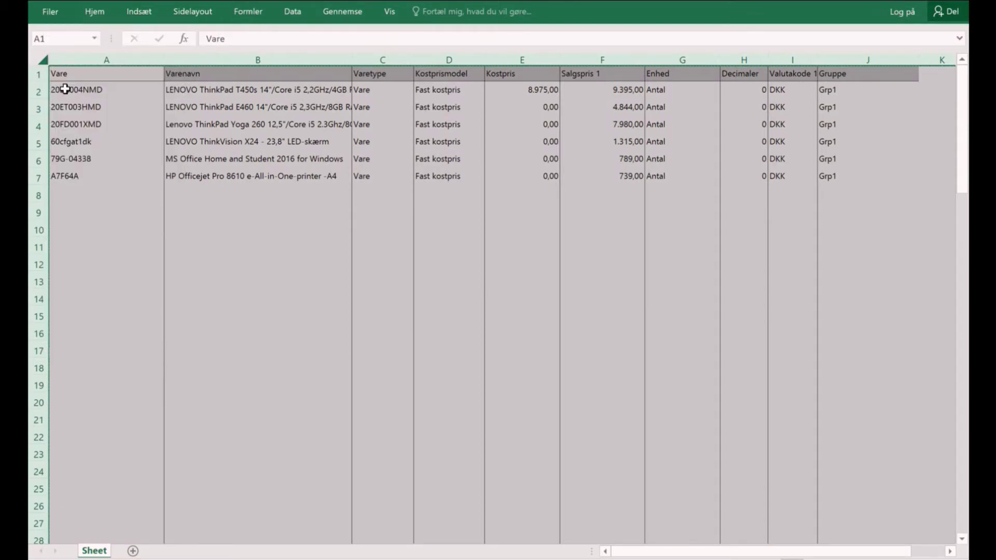
key("alt+Tab")
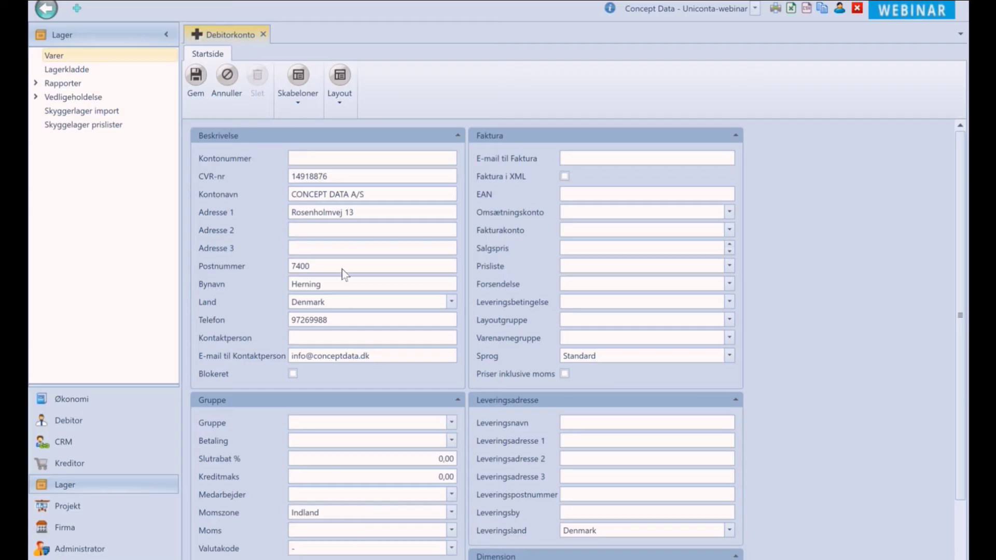
In Lager > Varer, enable Rediger alle and paste the six Excel items with Sæt ind fra Excel.
left_click(52, 55)
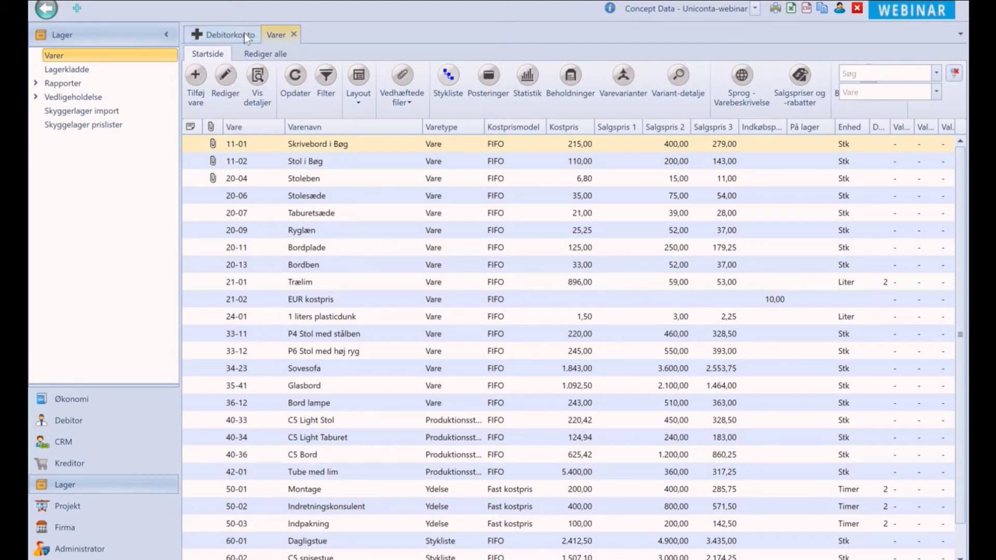
left_click(263, 55)
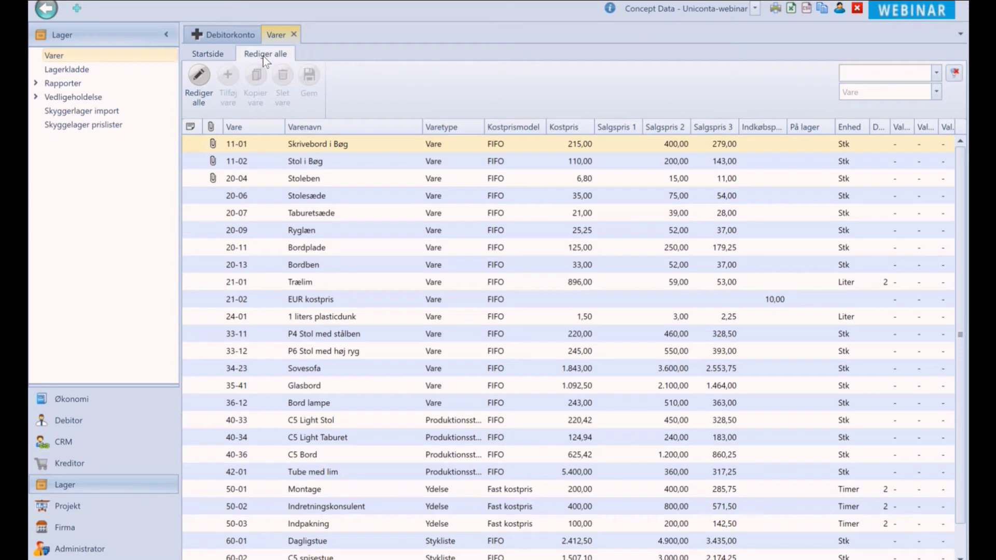
left_click(195, 88)
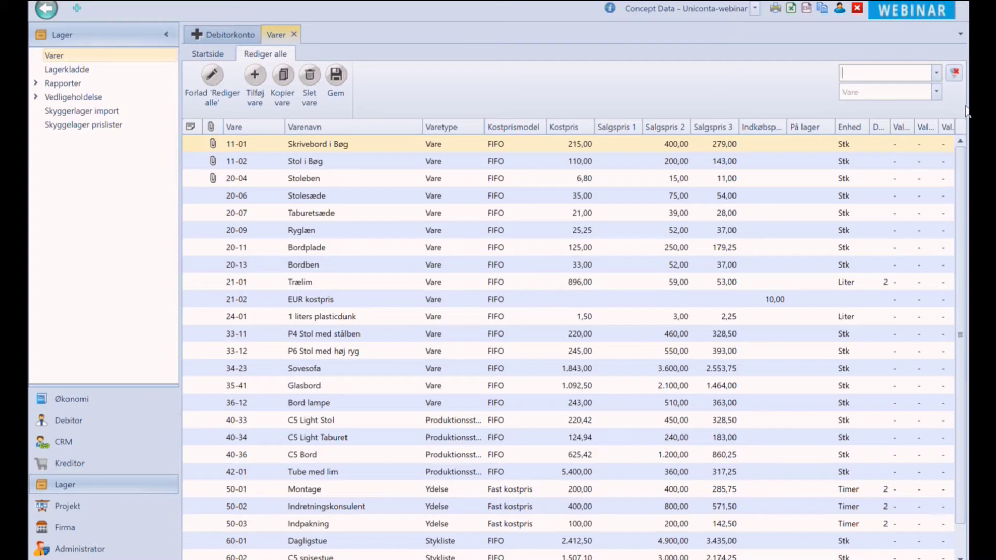
left_click(823, 9)
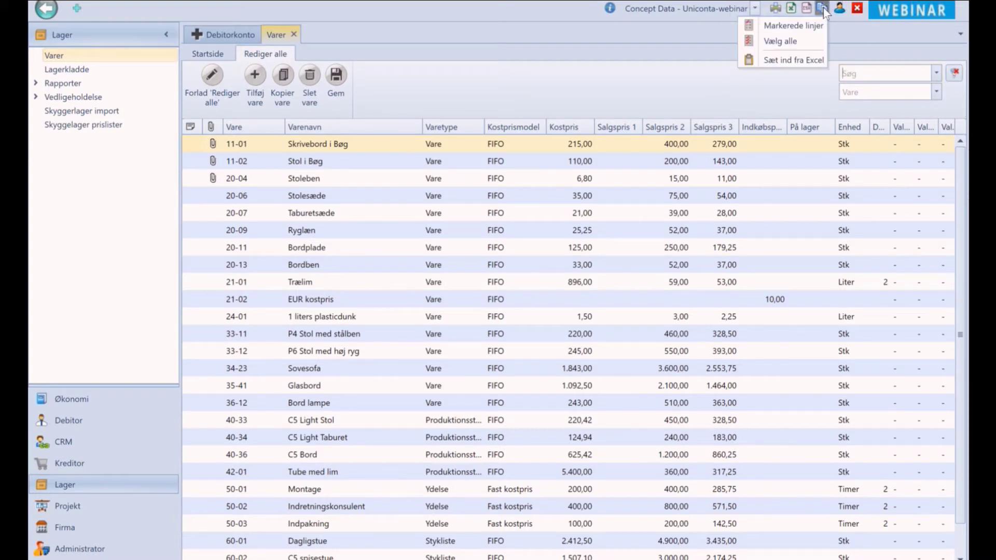
left_click(787, 60)
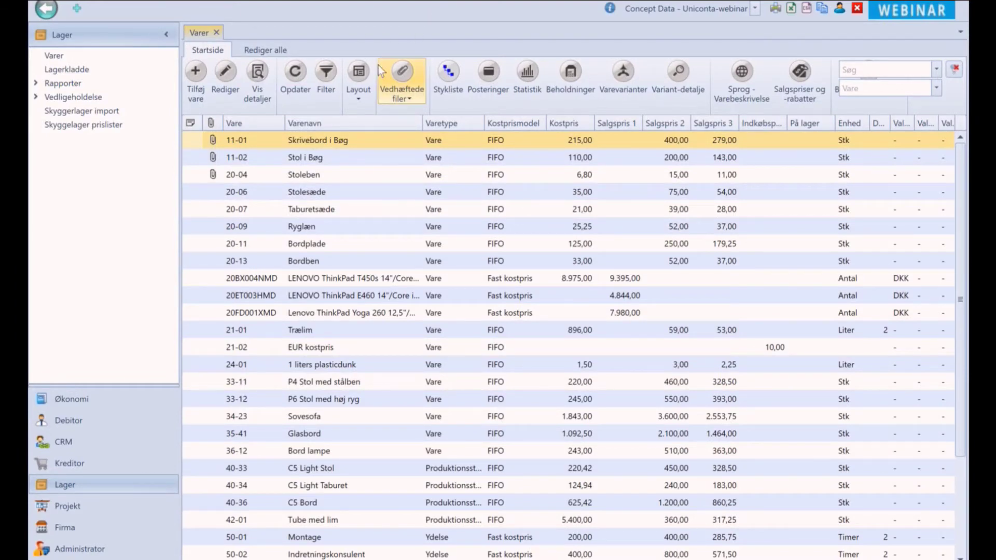
Create a sales order for customer Lillevangskolen and save it with 'Gem & gå til linjer'.
left_click(74, 422)
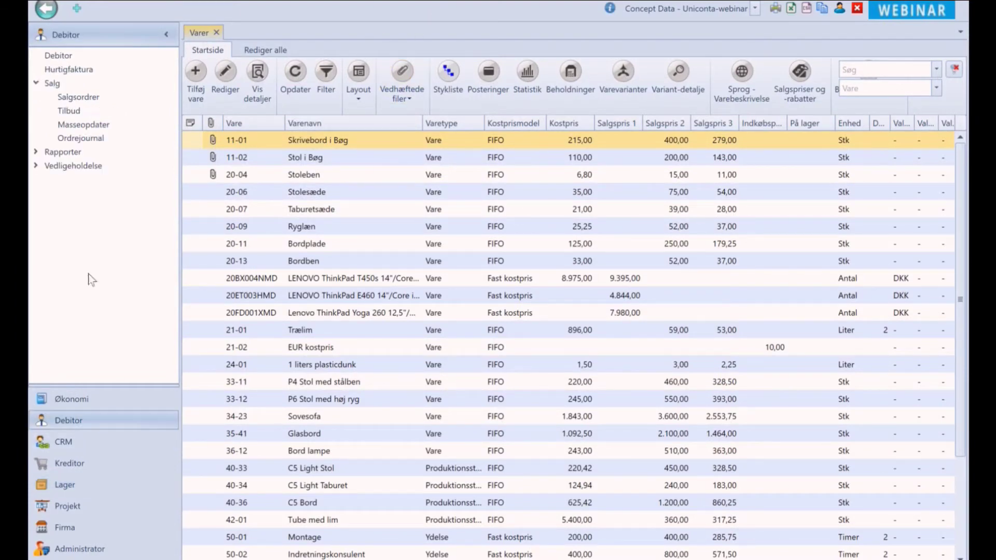
left_click(73, 99)
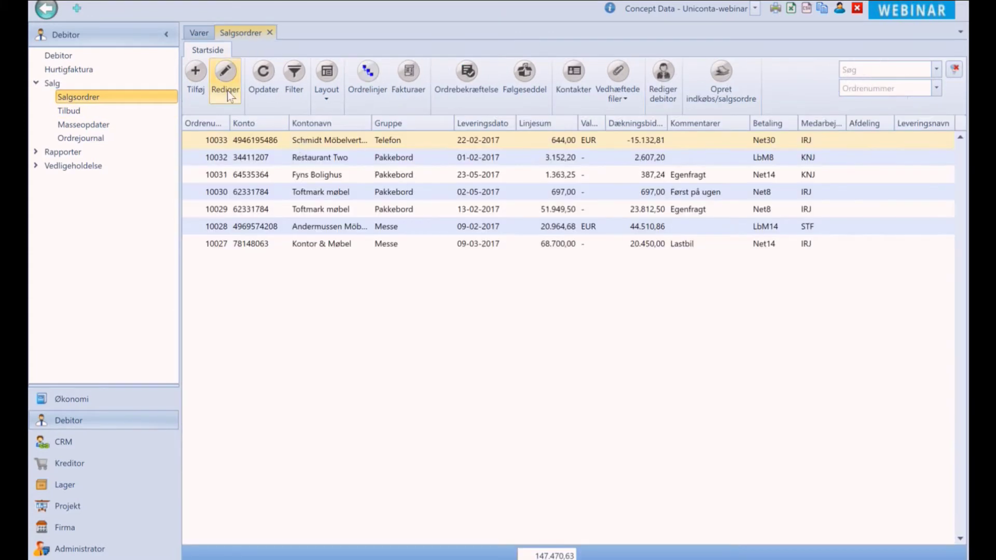
left_click(193, 72)
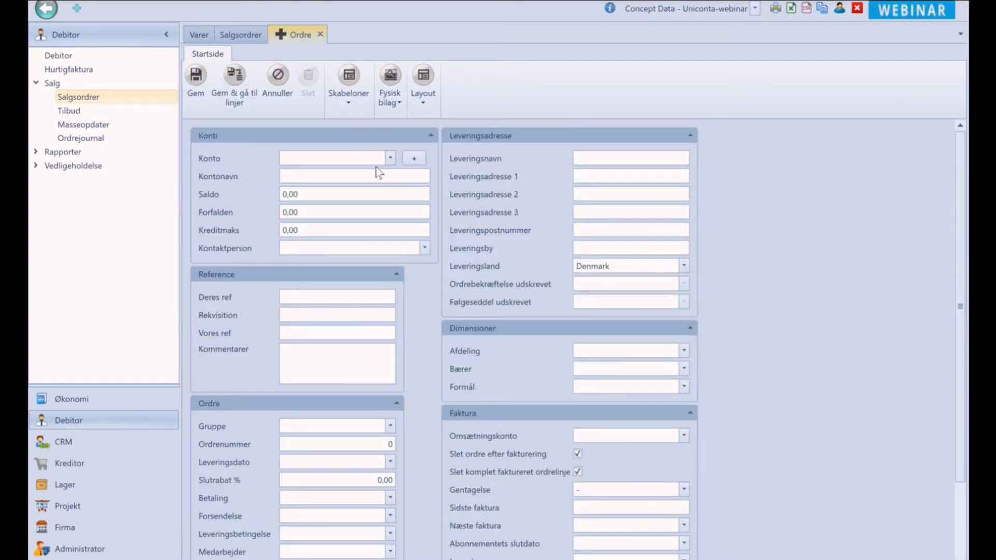
type("lill")
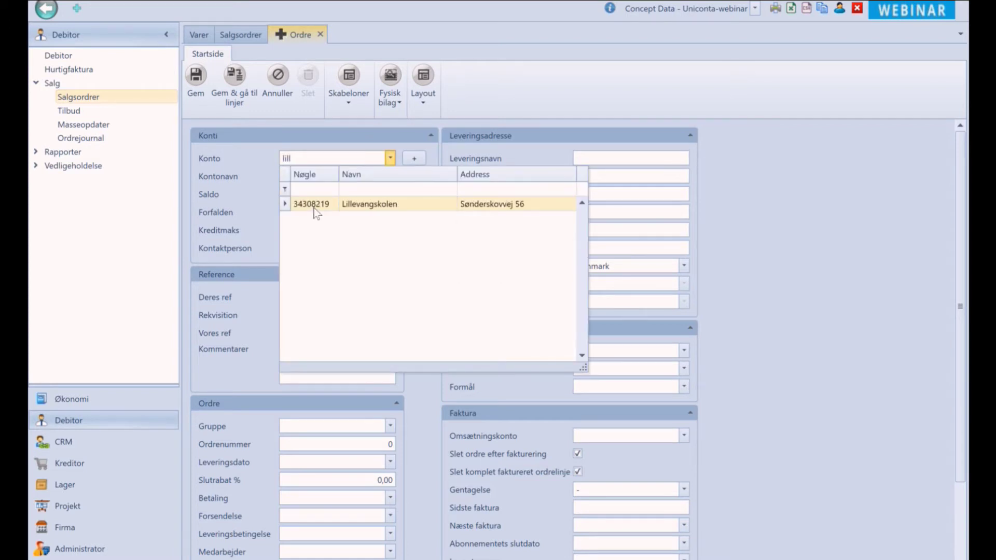
left_click(314, 205)
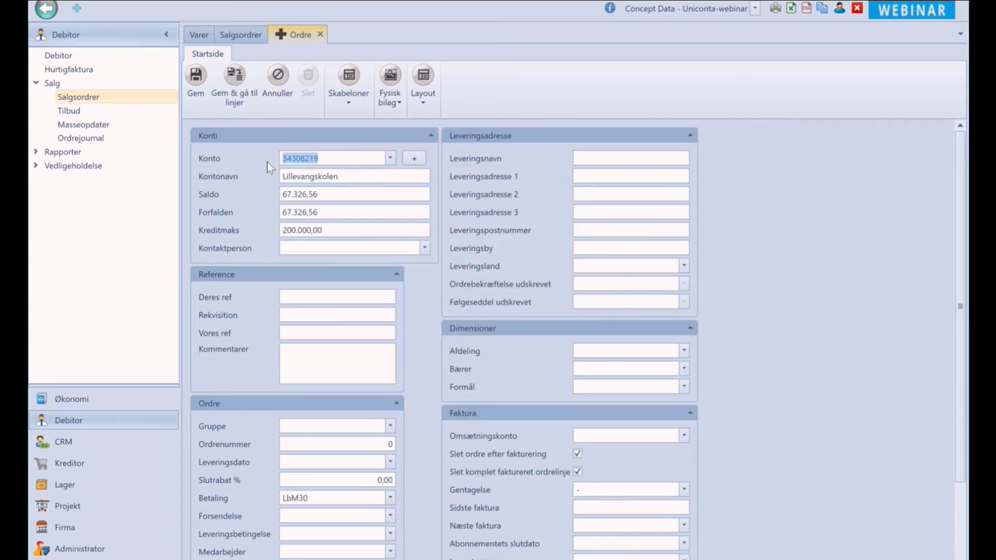
left_click(235, 90)
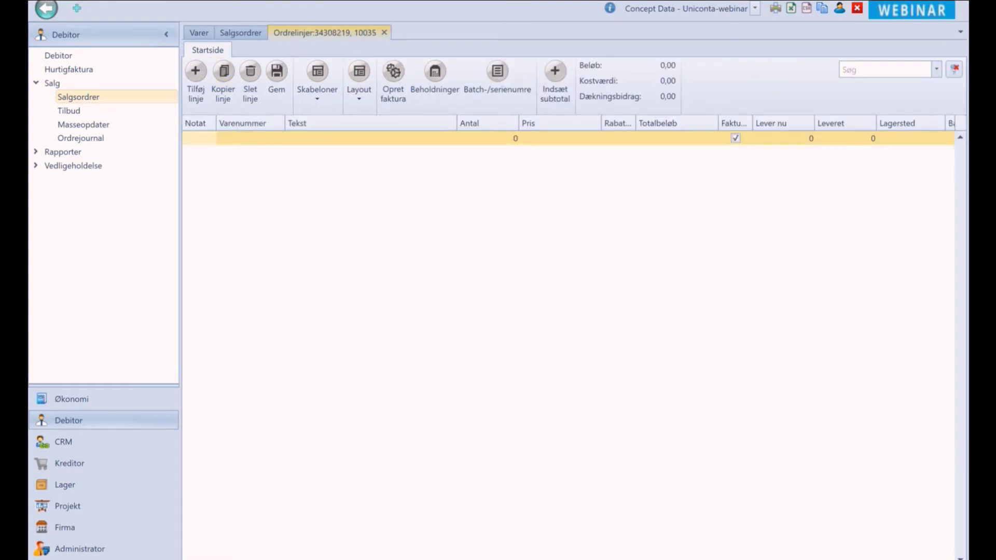
key("alt+Tab")
Copy the order-line sheet and point out its Varenummer, Tekst, Antal and Pris columns.
key("ctrl+a")
key("ctrl+c")
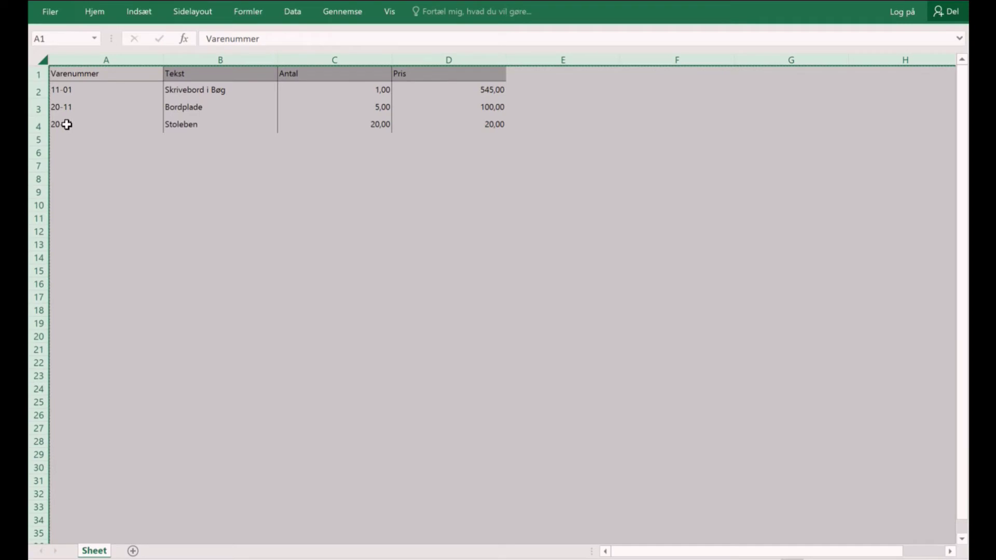
left_click(65, 125)
left_click(74, 77)
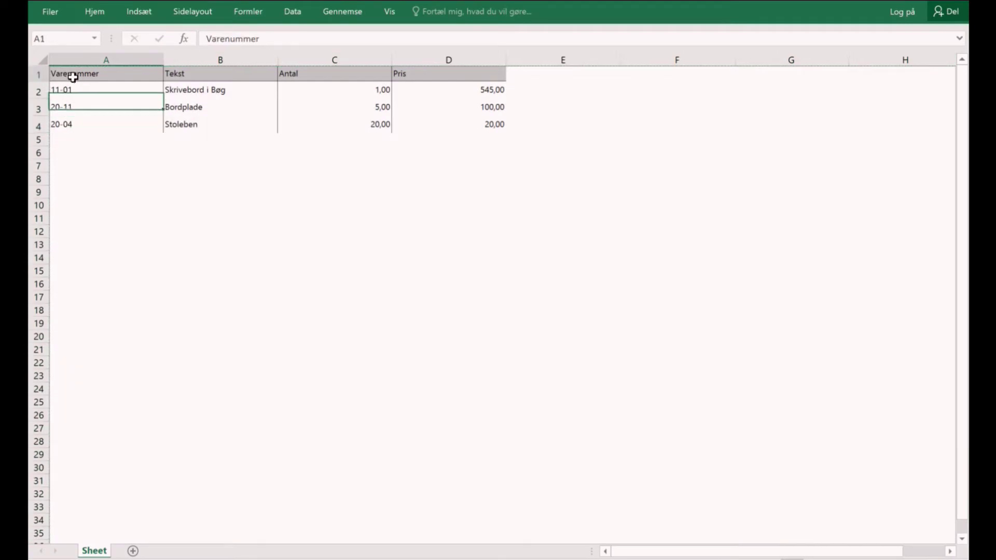
left_click(197, 77)
left_click(292, 76)
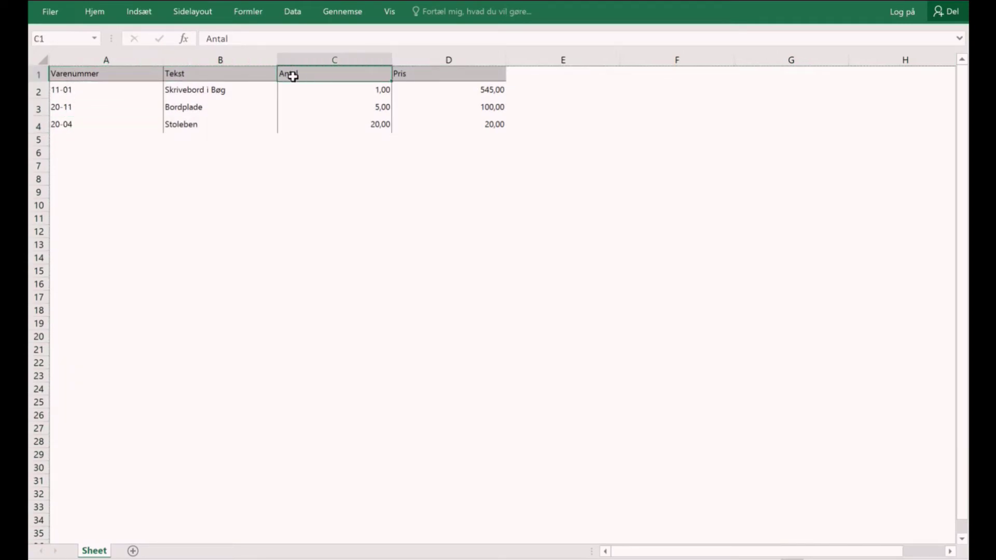
left_click(410, 78)
key("alt+Tab")
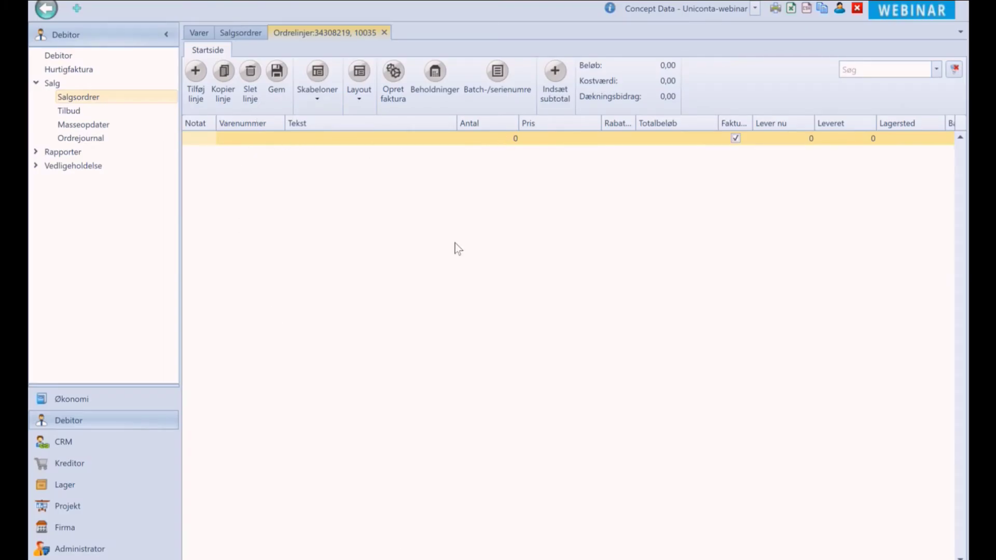
Copy the entire sheet again with Kopiér and return to Uniconta's order lines.
key("alt+Tab")
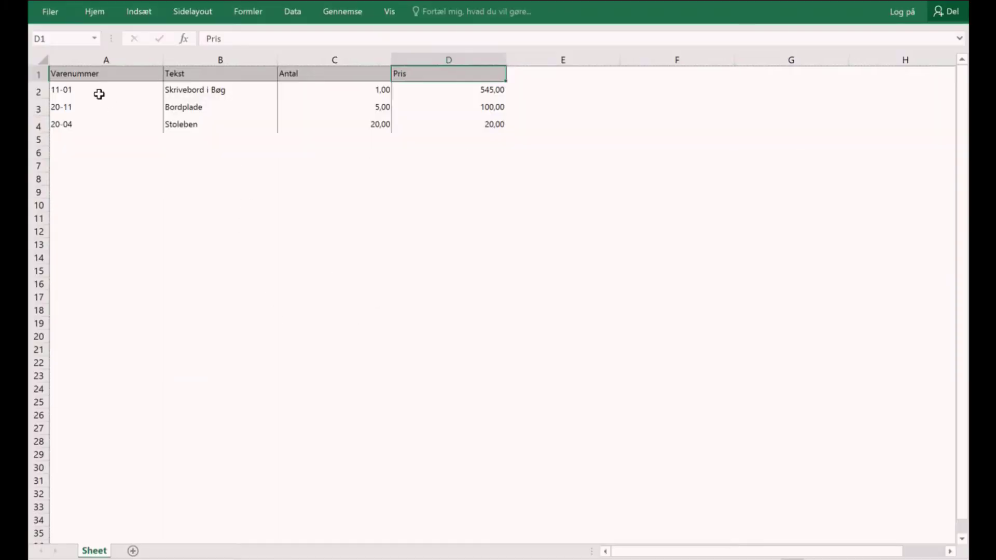
left_click(47, 61)
right_click(46, 61)
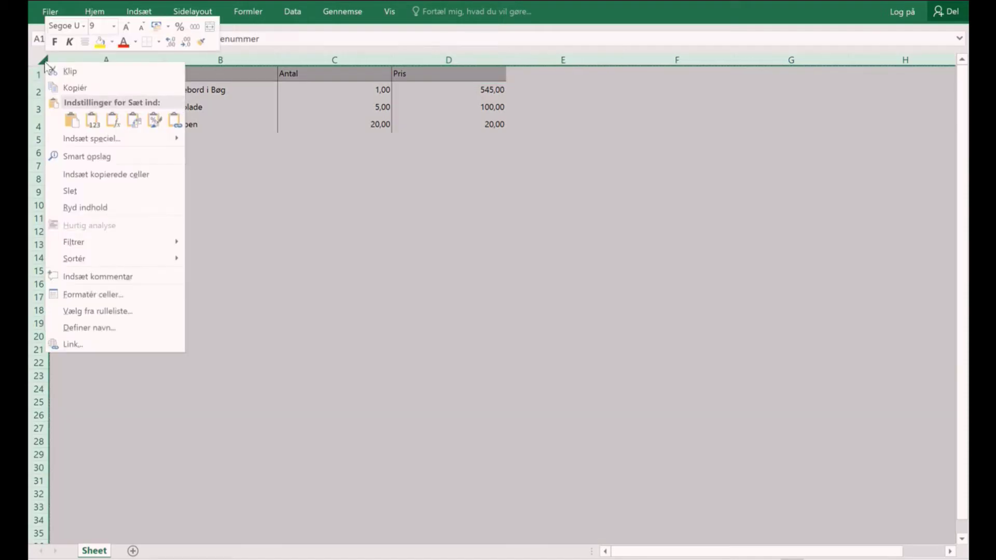
left_click(75, 88)
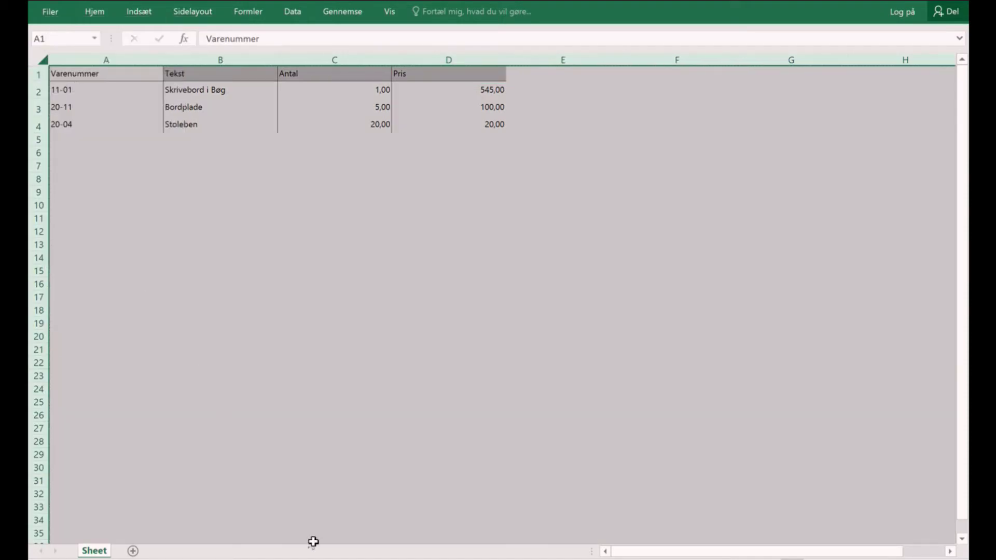
key("alt+Tab")
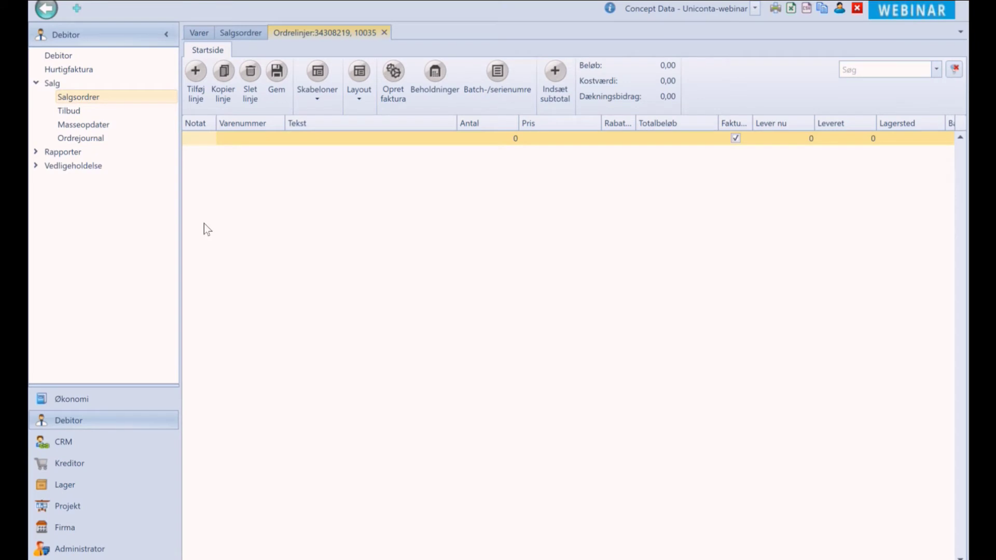
Paste the three Excel lines via Sæt ind fra Excel, delete the empty line, and save.
left_click(825, 10)
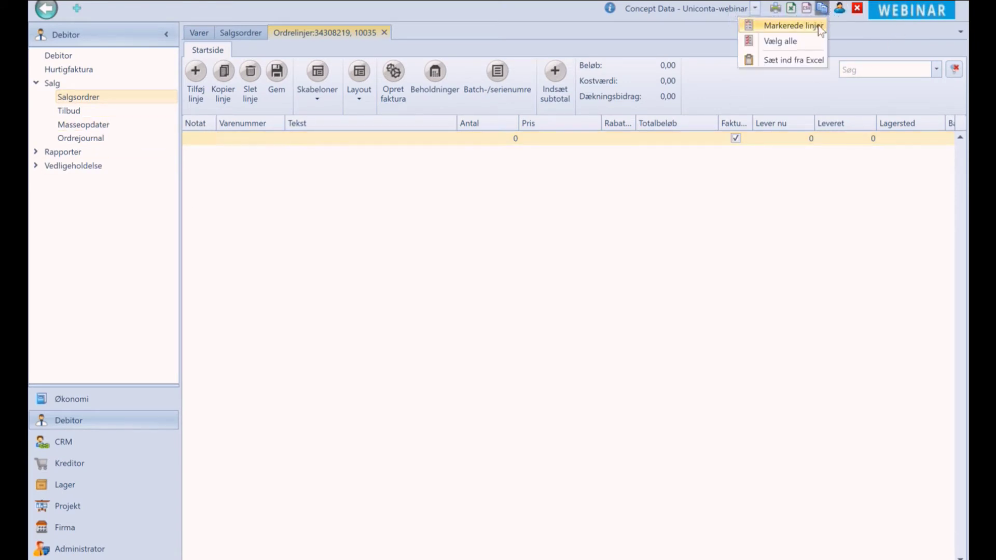
left_click(794, 60)
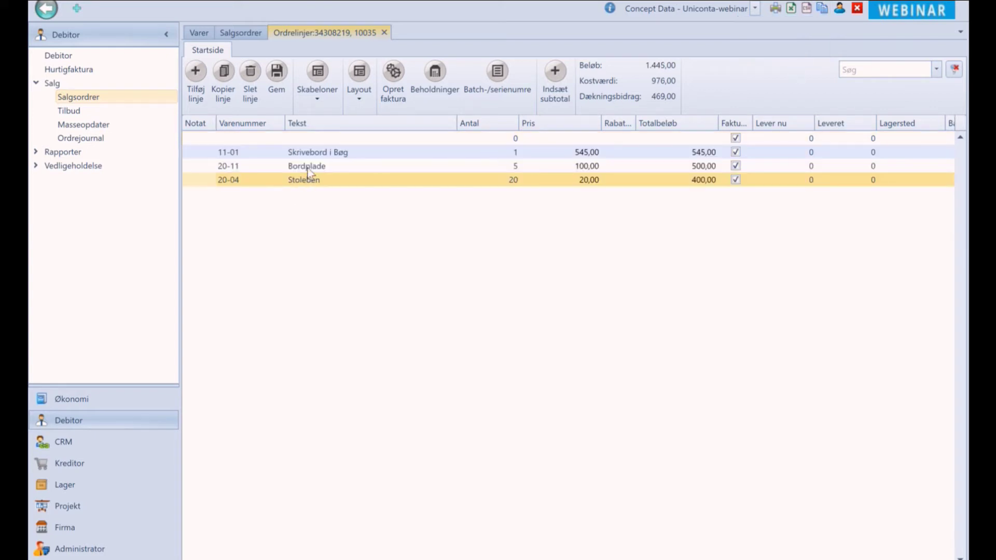
left_click(321, 138)
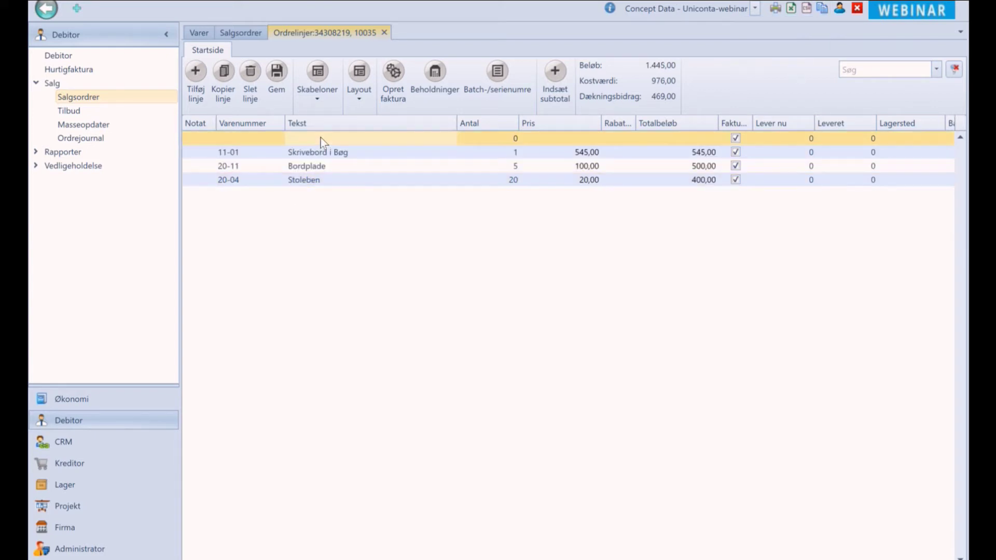
left_click(249, 78)
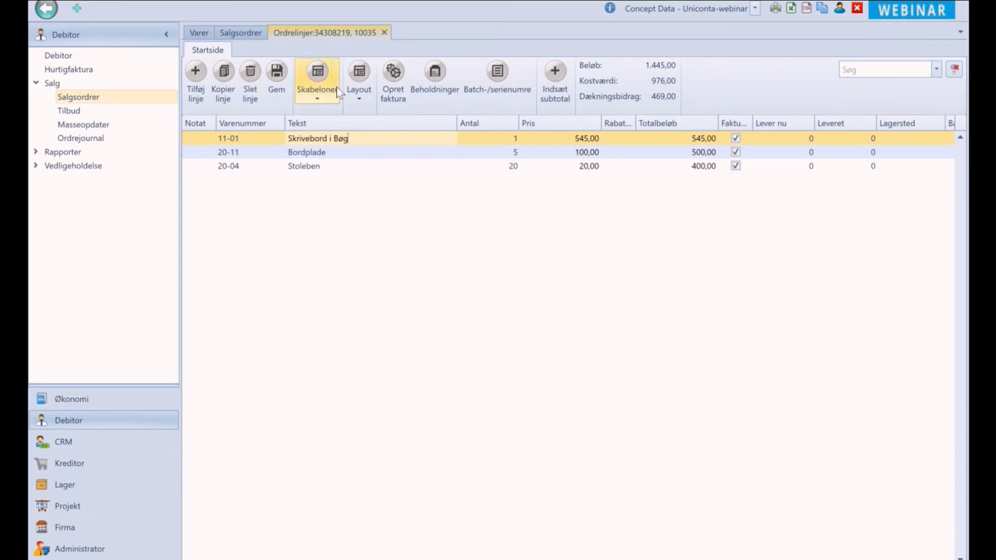
left_click(277, 86)
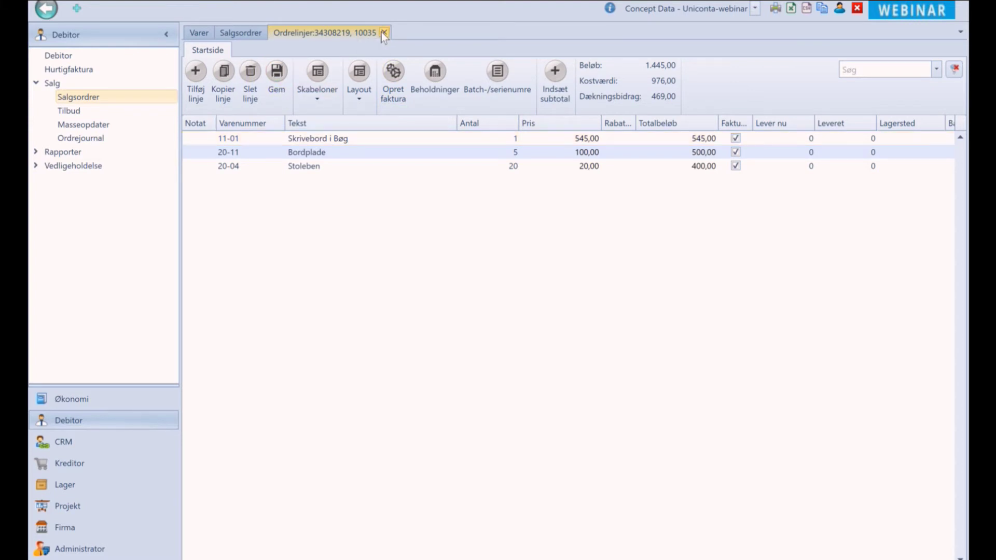
Close the Ordrelinjer, Salgsordrer and Varer tabs.
left_click(383, 33)
left_click(269, 34)
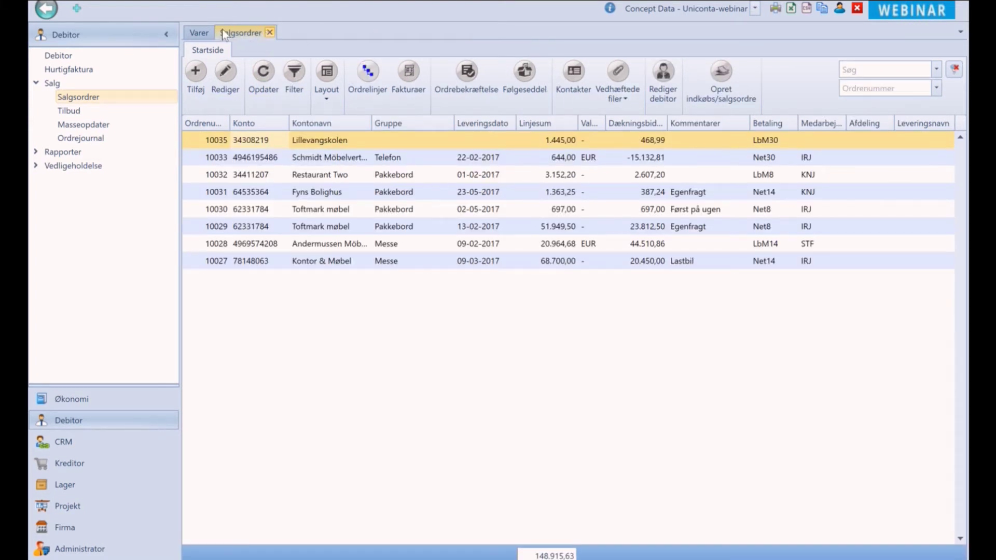
left_click(218, 30)
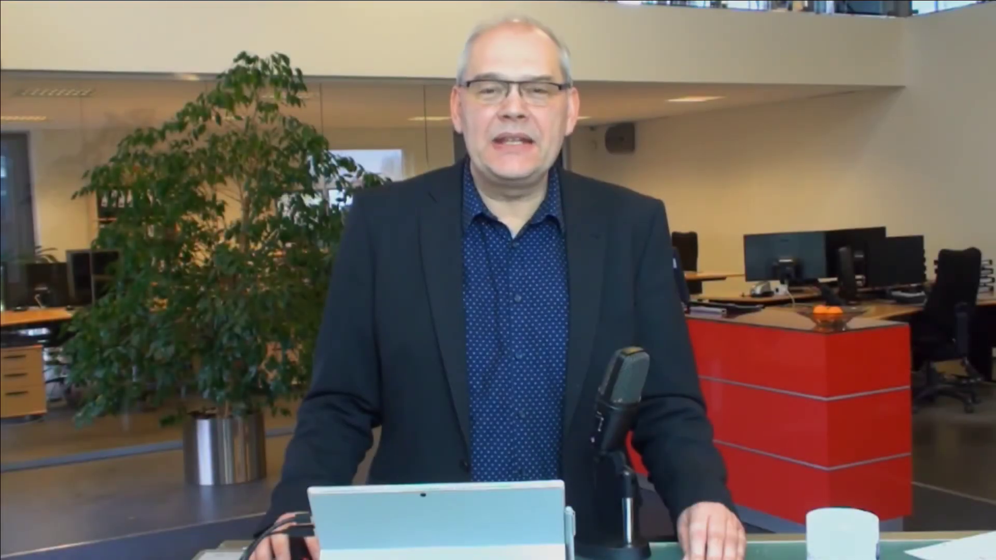
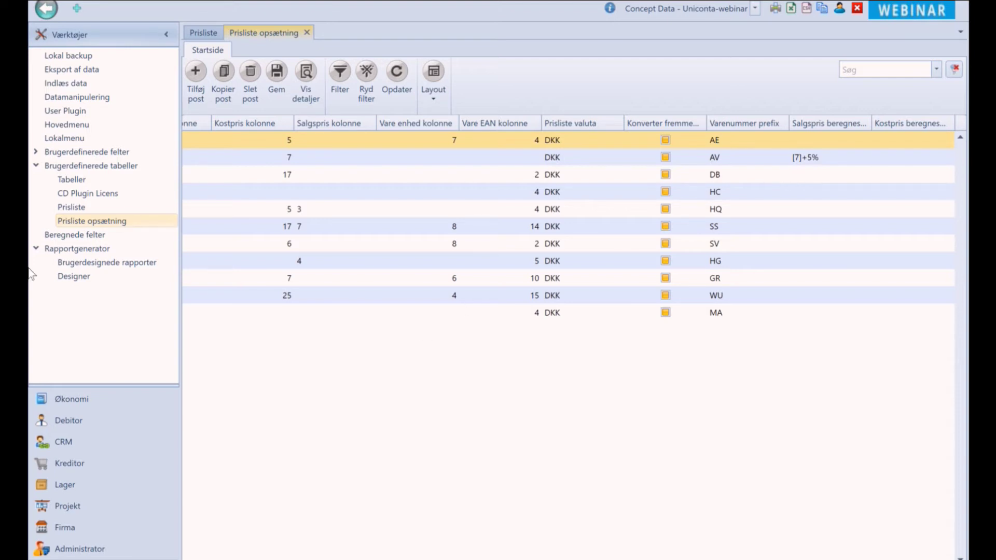
Switch to the Lager inventory section after reviewing the price list setup rows.
left_click(59, 484)
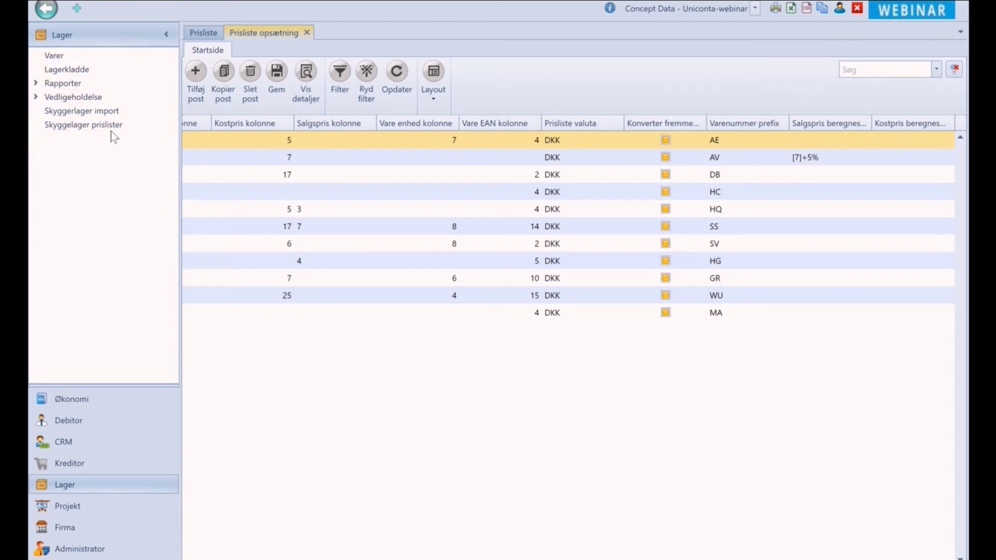
Import the AO VVS prisliste from vvs_varpost.dat through Skyggelager import.
left_click(82, 110)
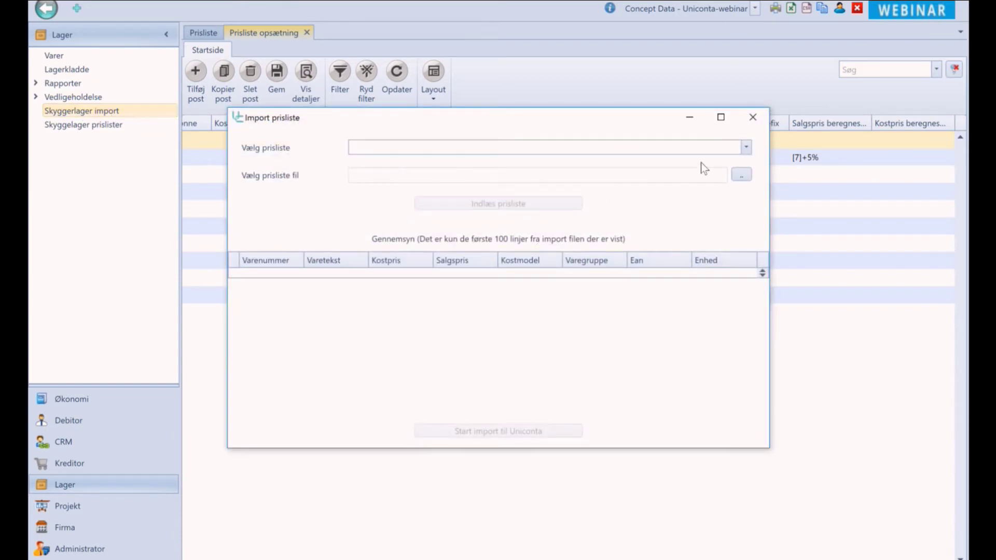
left_click(750, 147)
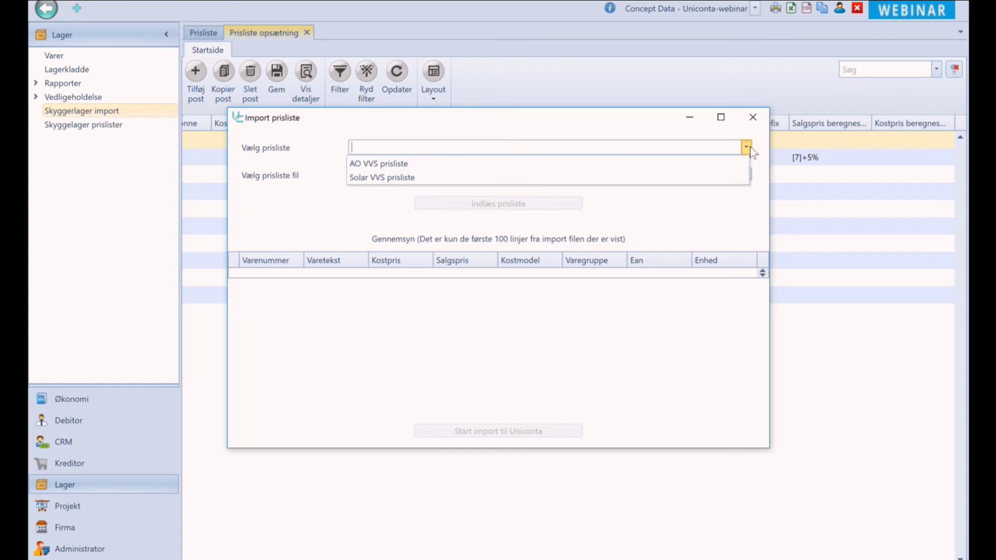
left_click(406, 164)
left_click(741, 175)
left_click_drag(645, 223, 648, 313)
double_click(506, 339)
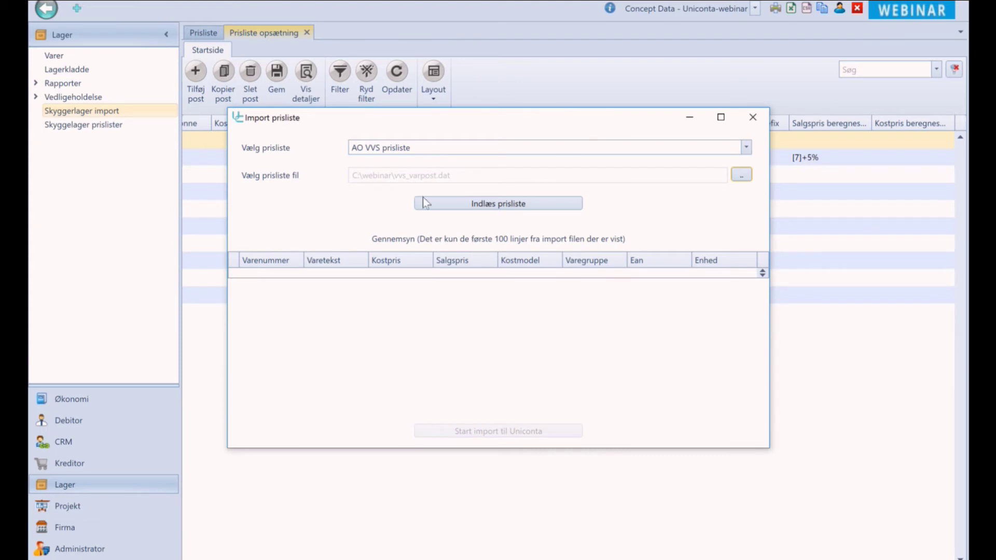
left_click(476, 203)
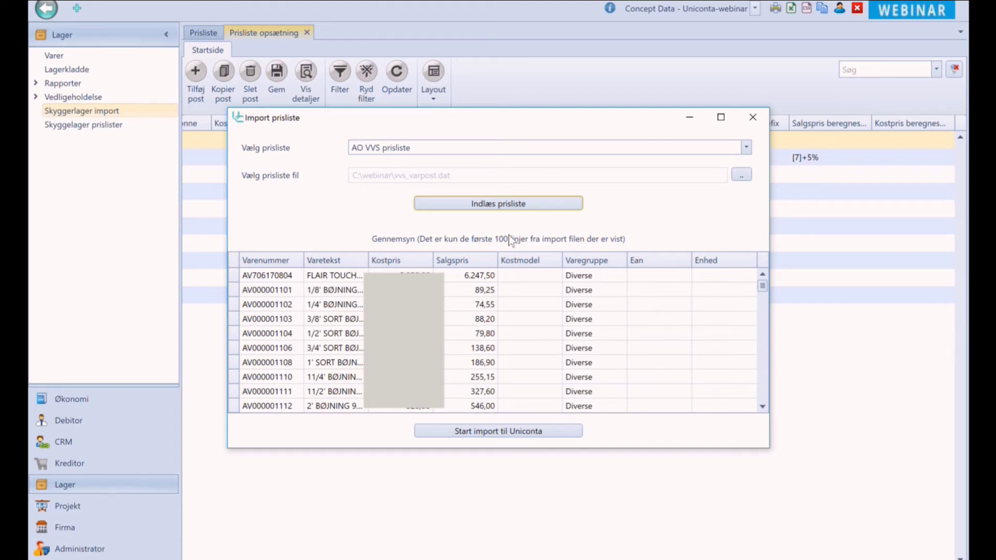
left_click(464, 431)
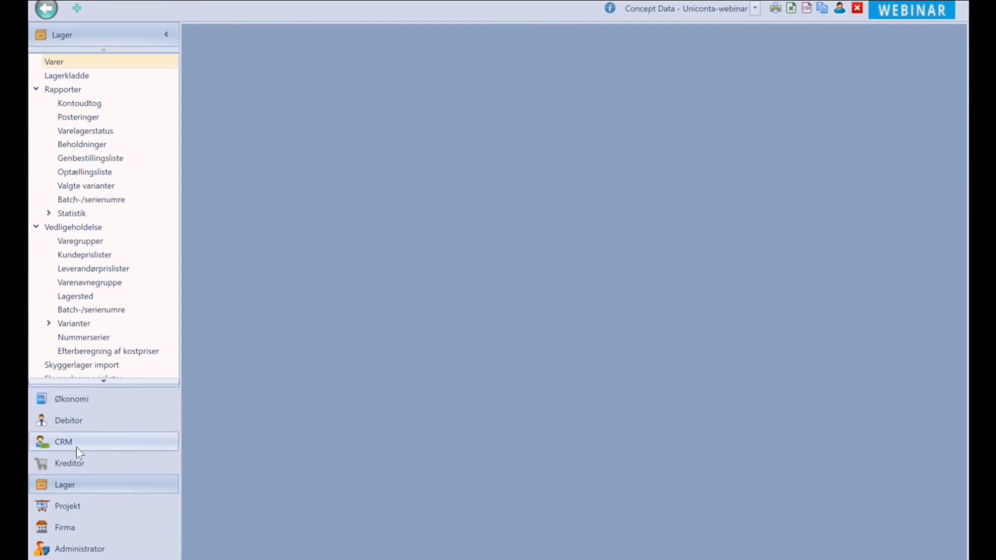
Create a new sales order for customer Lillevangskolen and go to its lines.
left_click(58, 420)
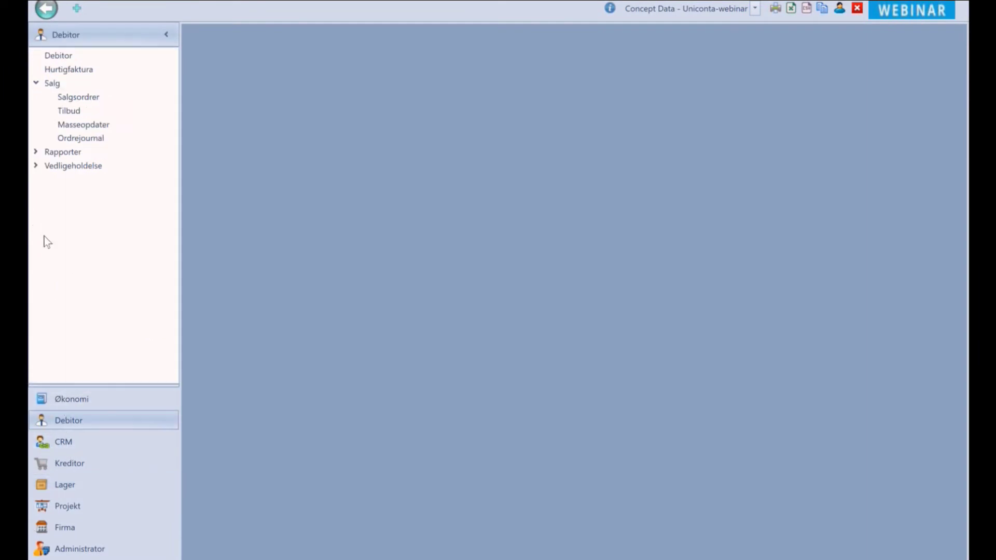
left_click(70, 97)
left_click(196, 83)
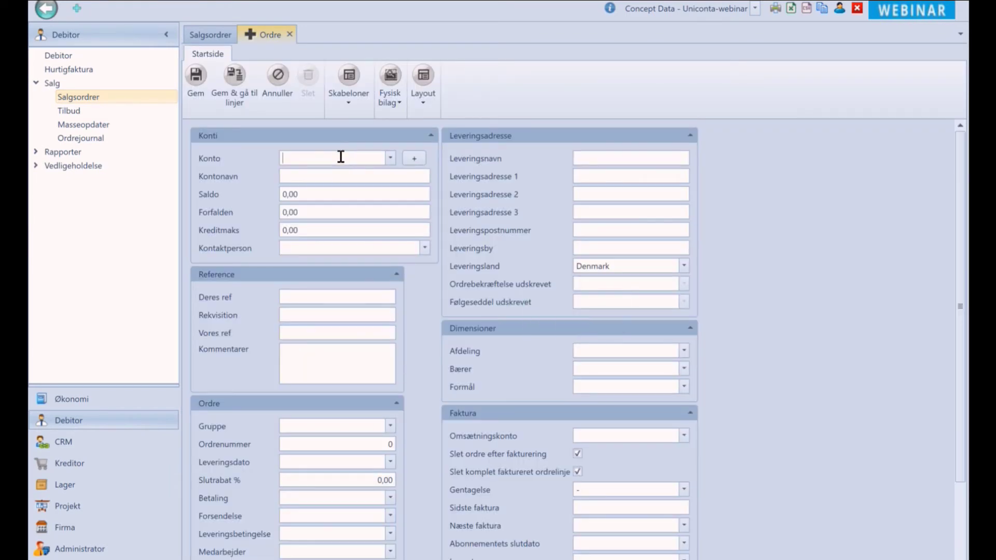
type("lill")
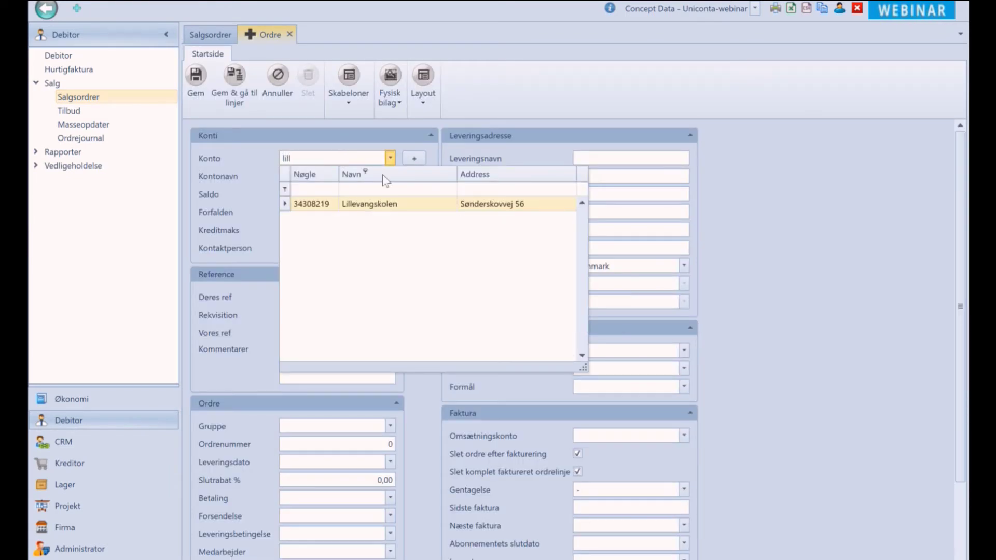
left_click(382, 203)
left_click(240, 98)
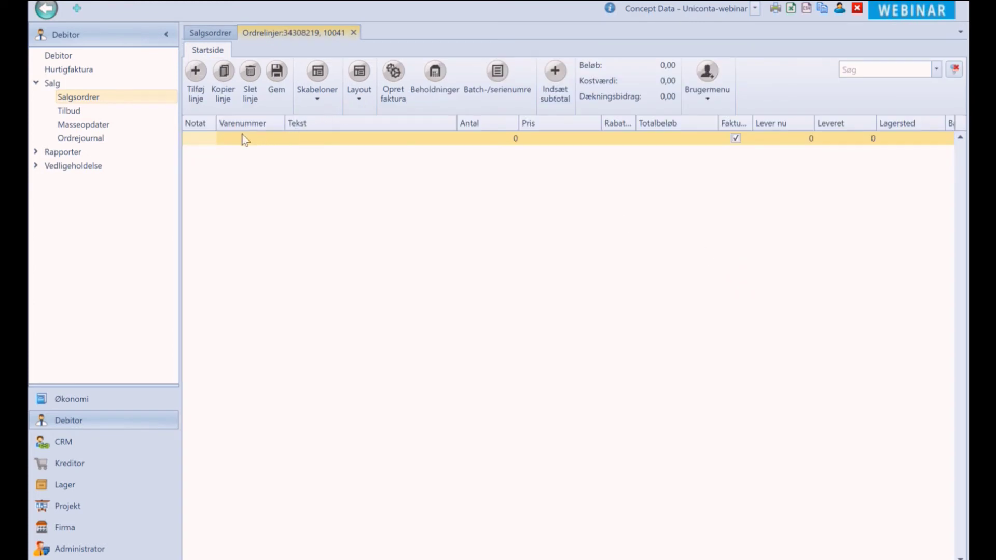
Clear the mistyped item entry, delete the empty order line, and open the Brugermenu.
left_click(241, 138)
type("bøæ")
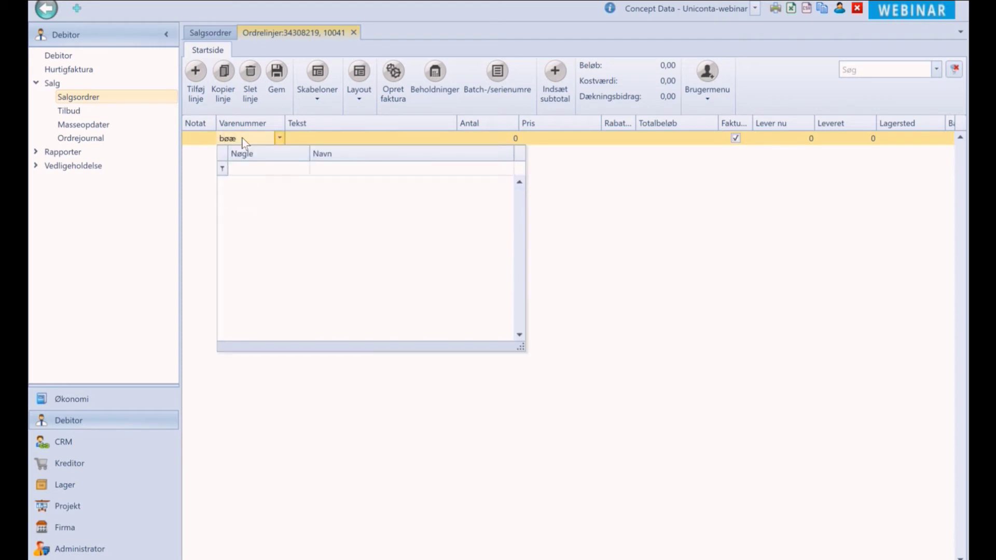
key("BackSpace")
key("BackSpace")
key("BackSpace")
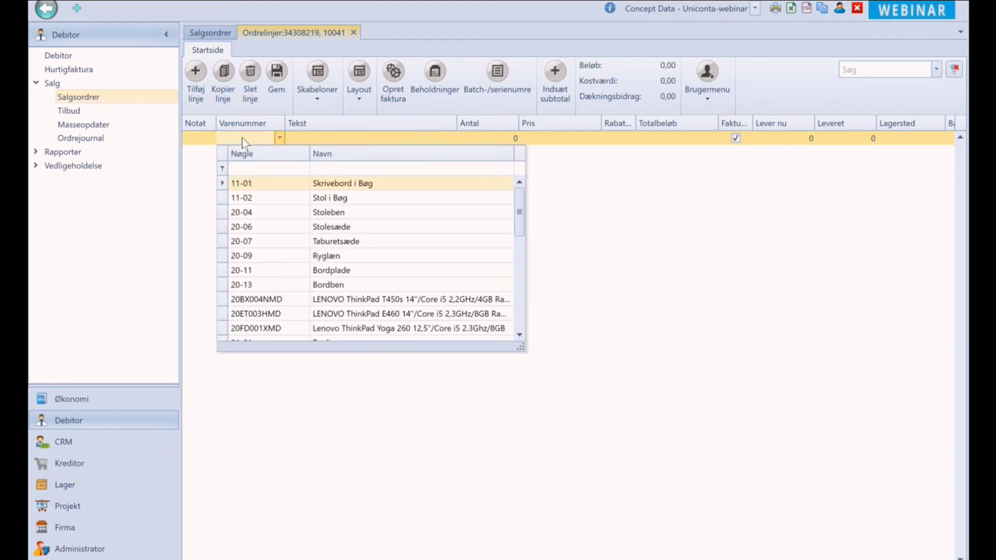
left_click(327, 134)
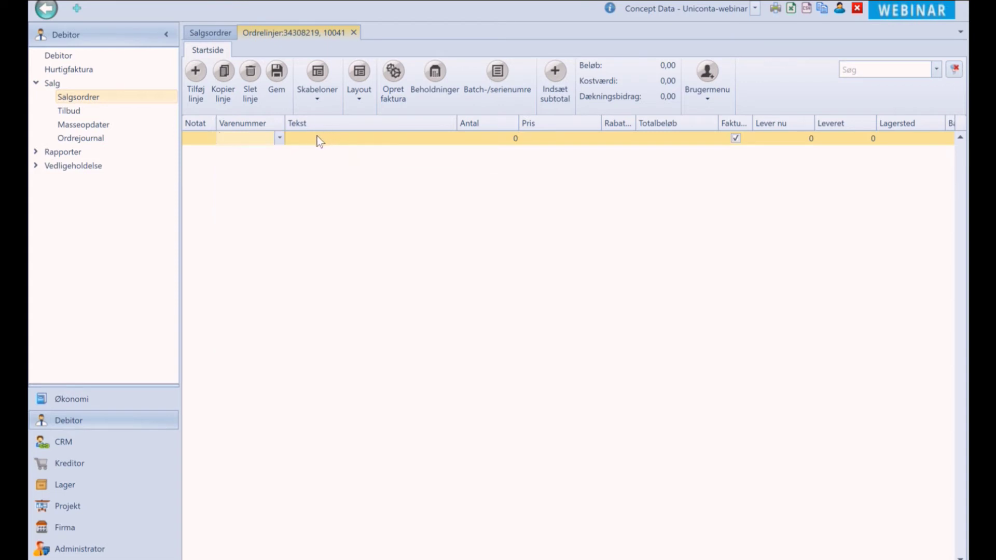
left_click(251, 93)
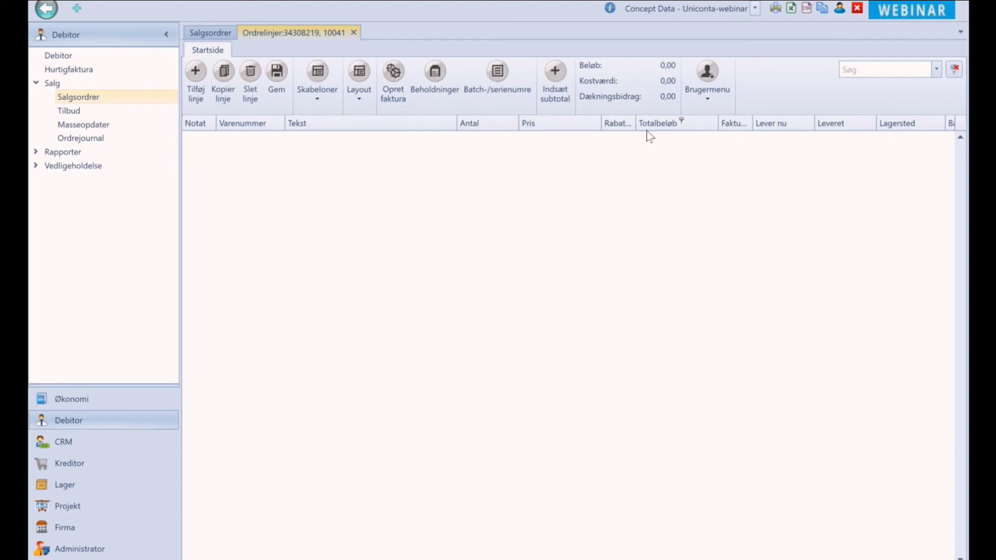
left_click(710, 101)
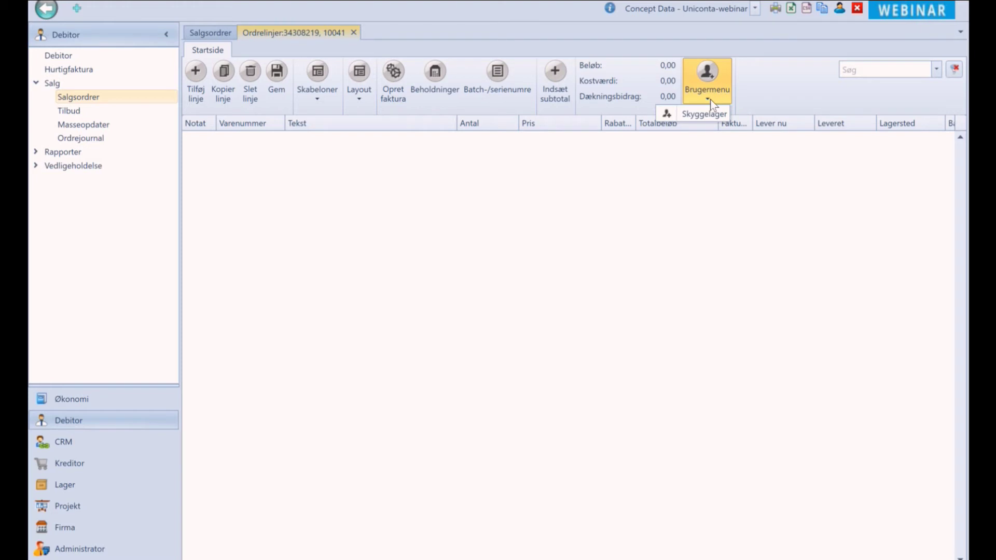
View the AO VVS prisliste in the shadow-stock viewer and search for 'bøjn'.
left_click(700, 114)
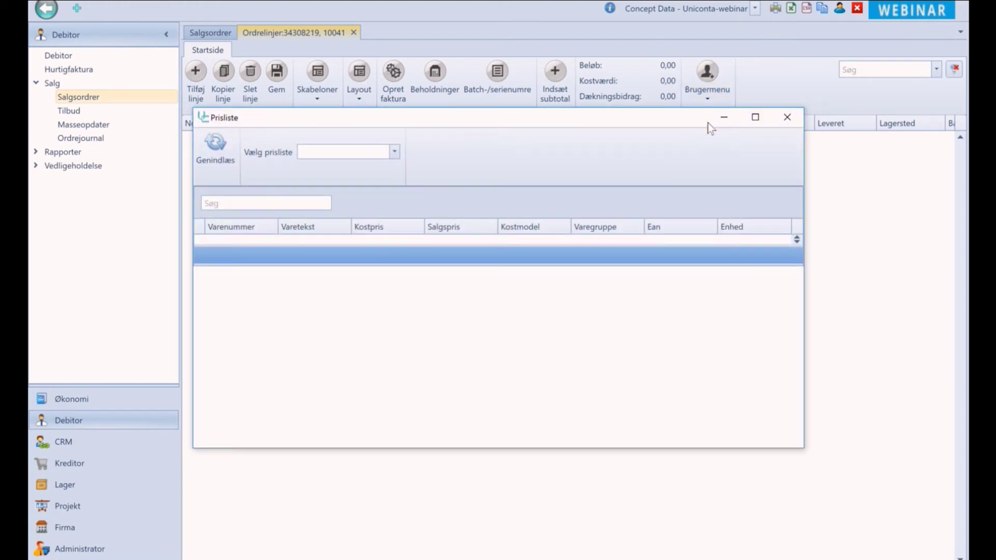
left_click(394, 152)
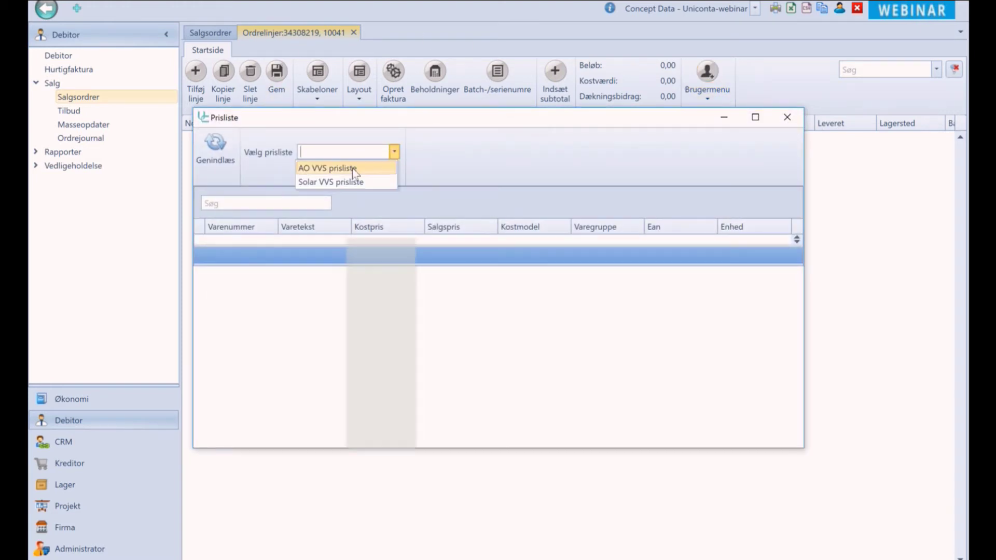
left_click(353, 169)
left_click(282, 203)
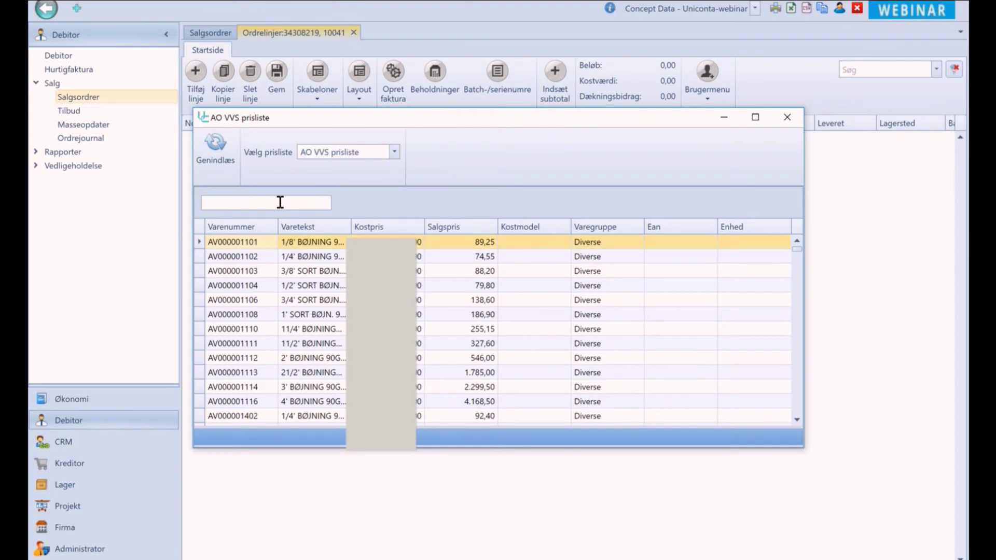
type("bøjn")
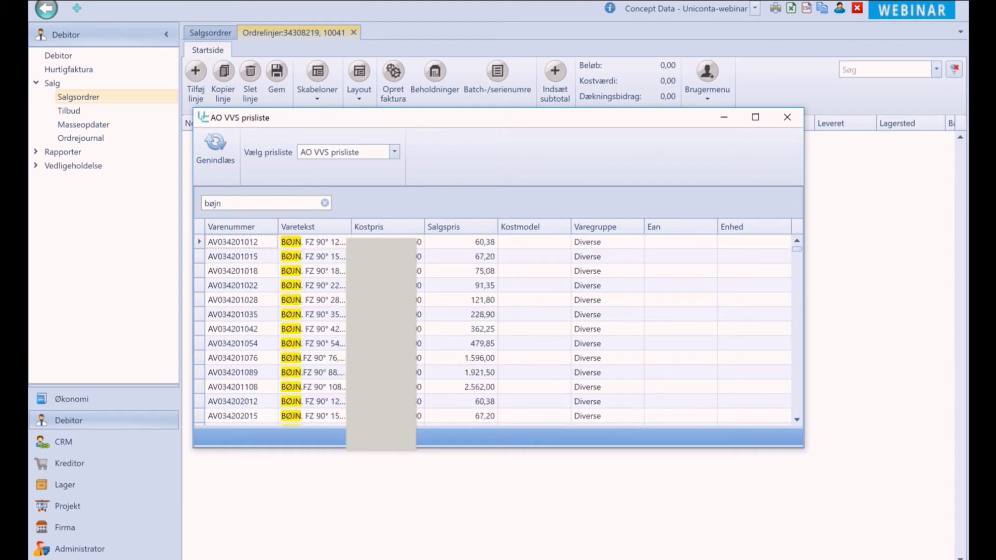
Copy item AV034201012 into the Lagerkartotek, confirm the message, and close the viewer.
left_click(236, 273)
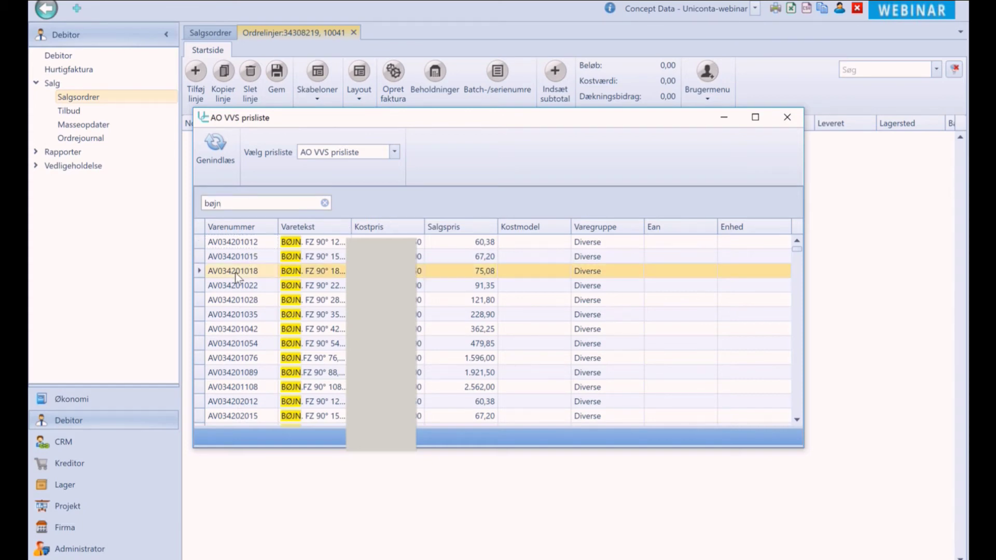
left_click(242, 242)
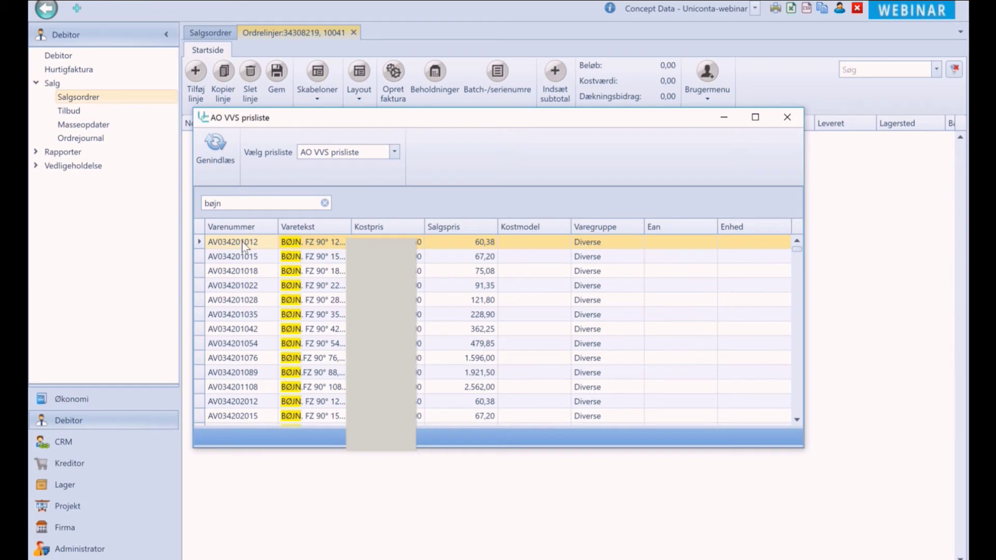
right_click(242, 242)
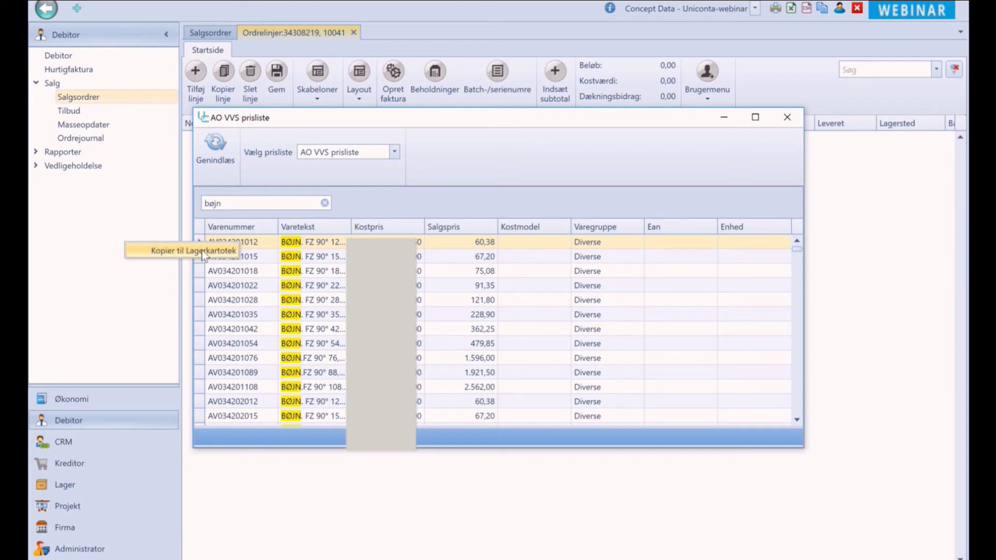
left_click(202, 250)
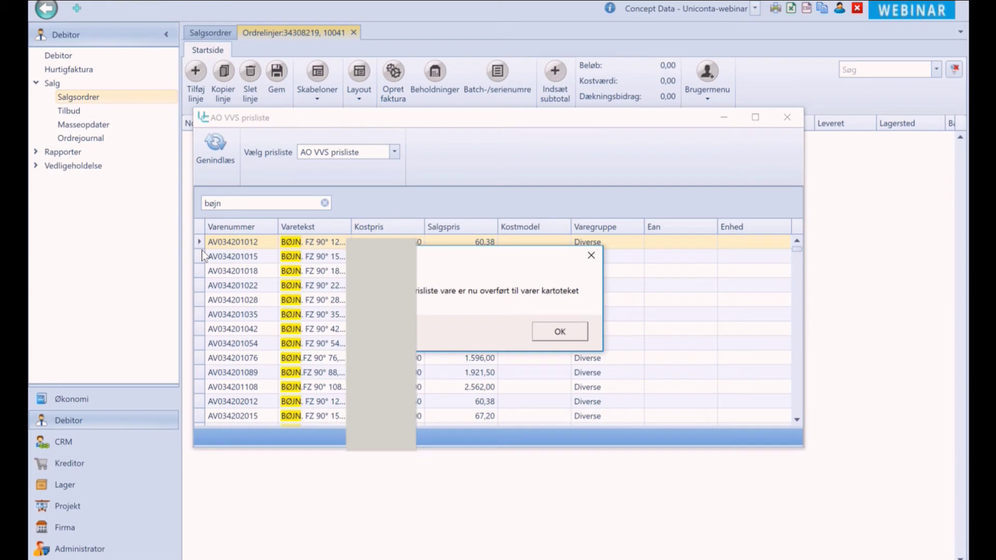
left_click(555, 334)
left_click(787, 117)
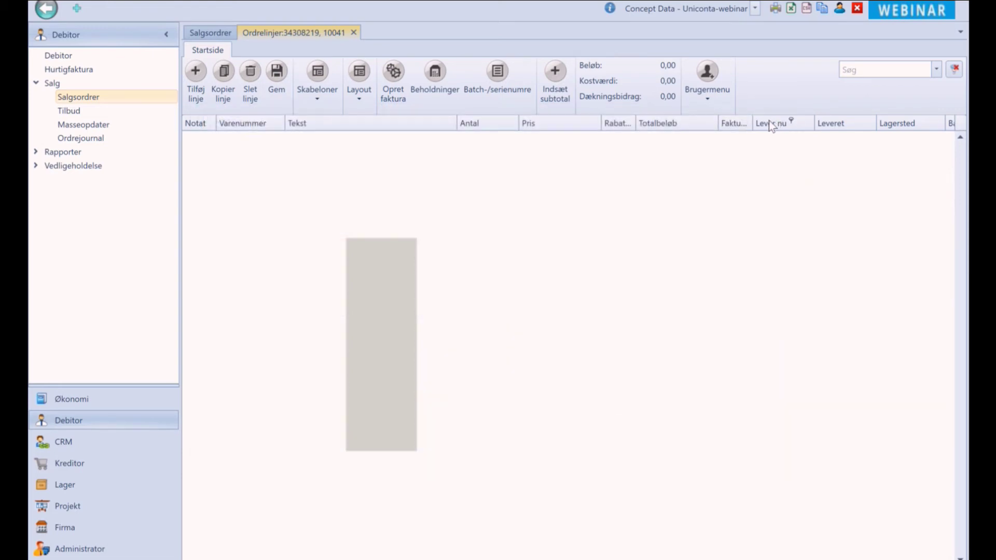
Add the AV034201012 line priced 60,38 to the order, then close Ordrelinjer.
left_click(194, 87)
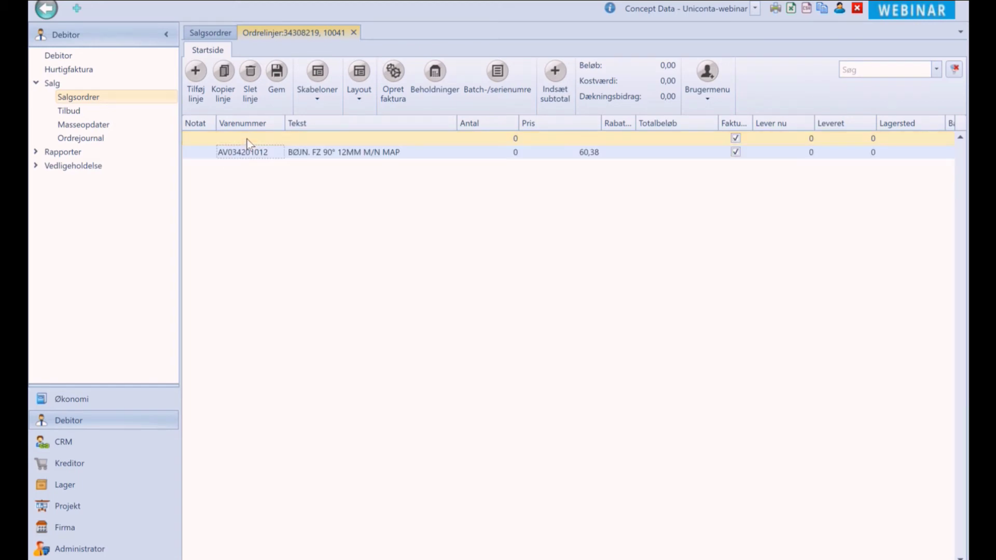
left_click(316, 153)
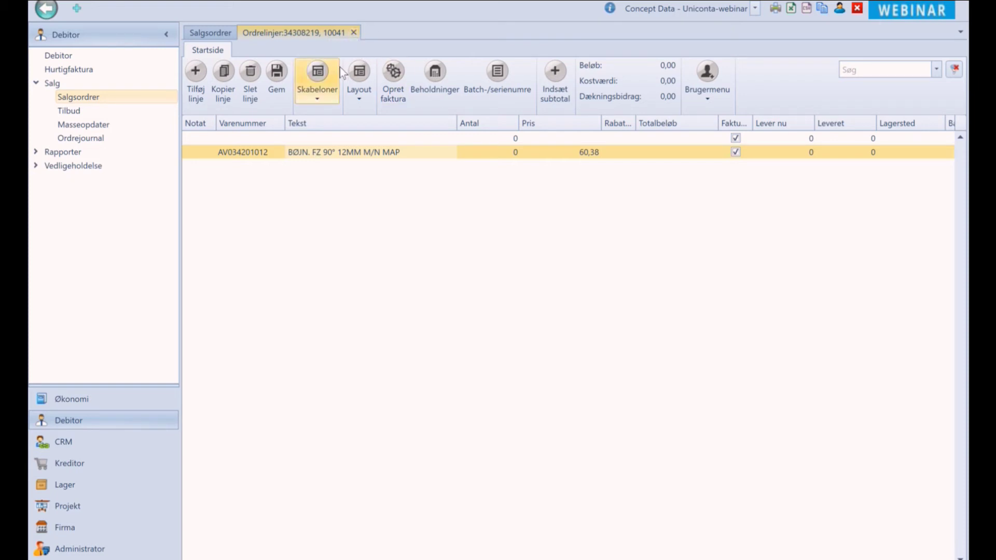
left_click(355, 32)
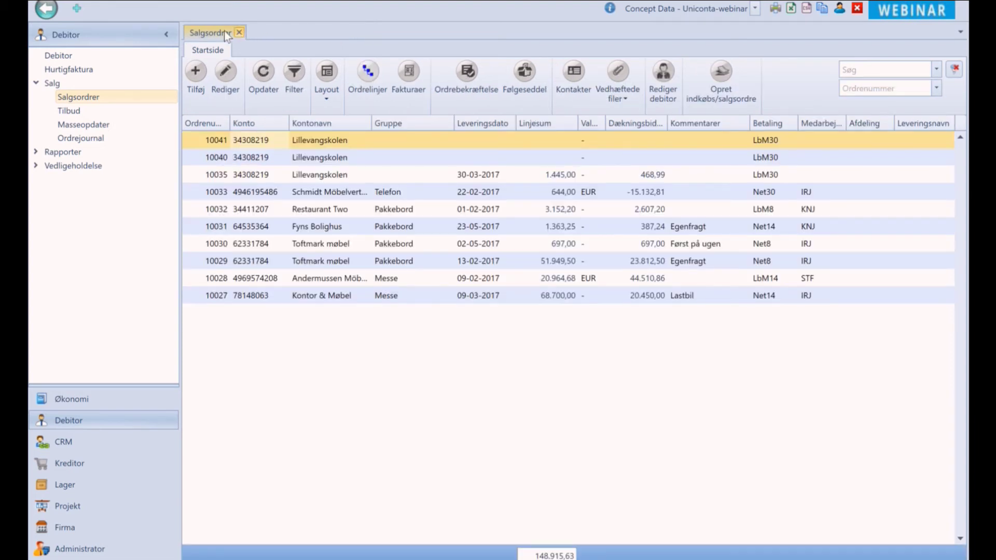
Check item AV034201012 in the Lager item list (cost 57,50, sales 60,38), then open Kundeprislister.
left_click(239, 32)
left_click(63, 486)
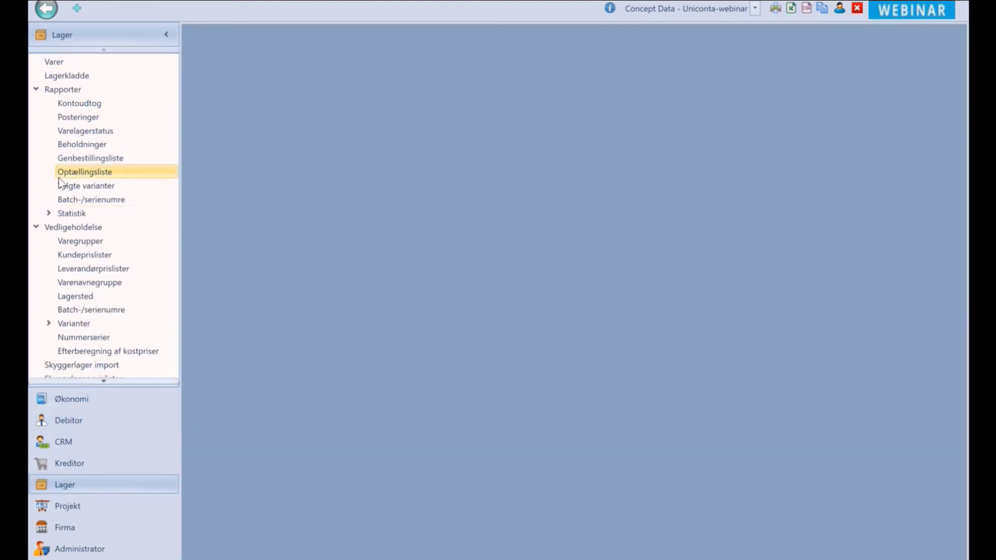
left_click(54, 62)
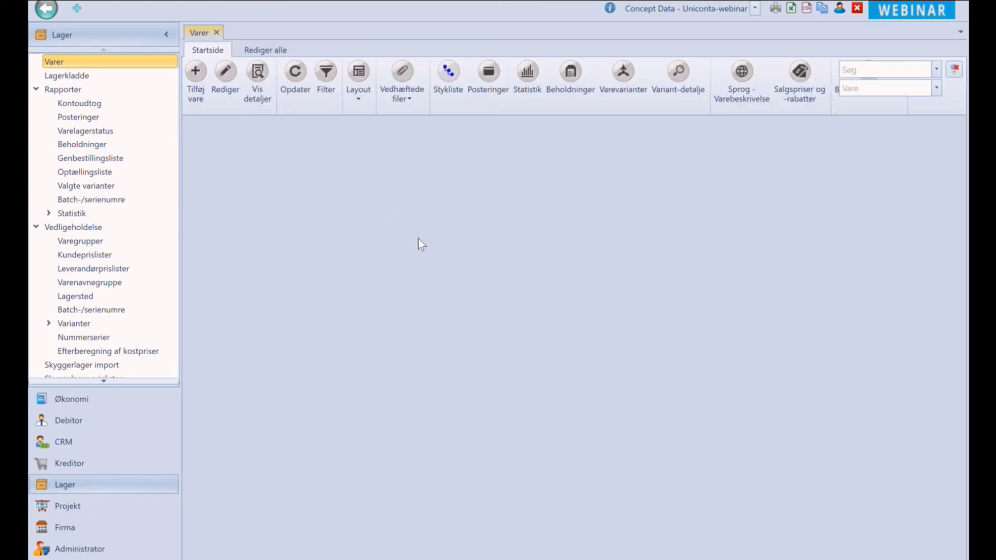
scroll(559, 268, "down", 3)
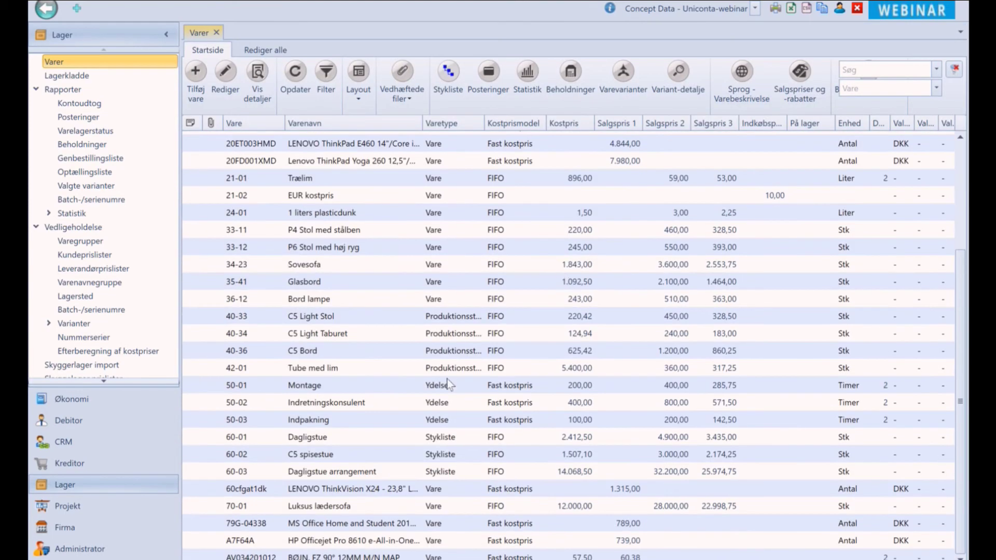
left_click(312, 556)
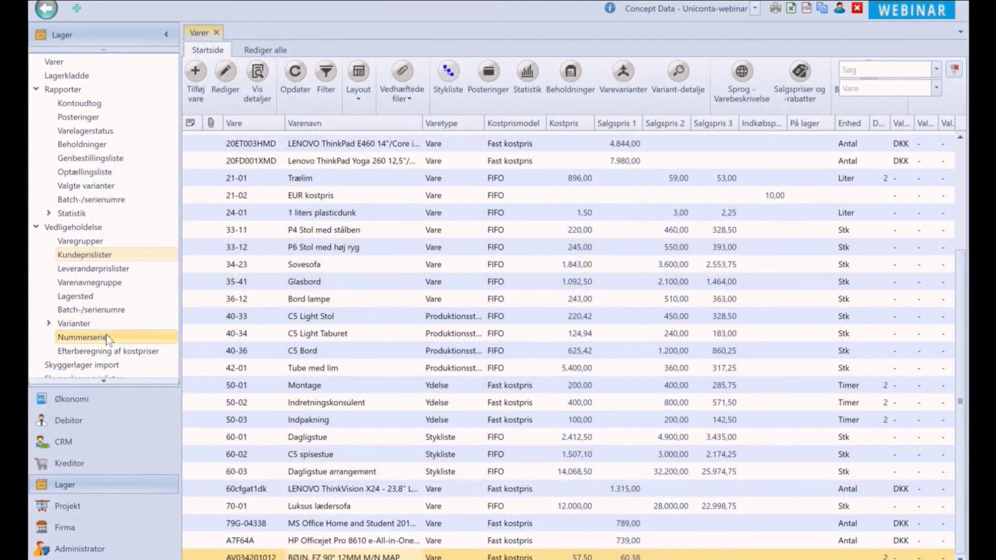
left_click(74, 255)
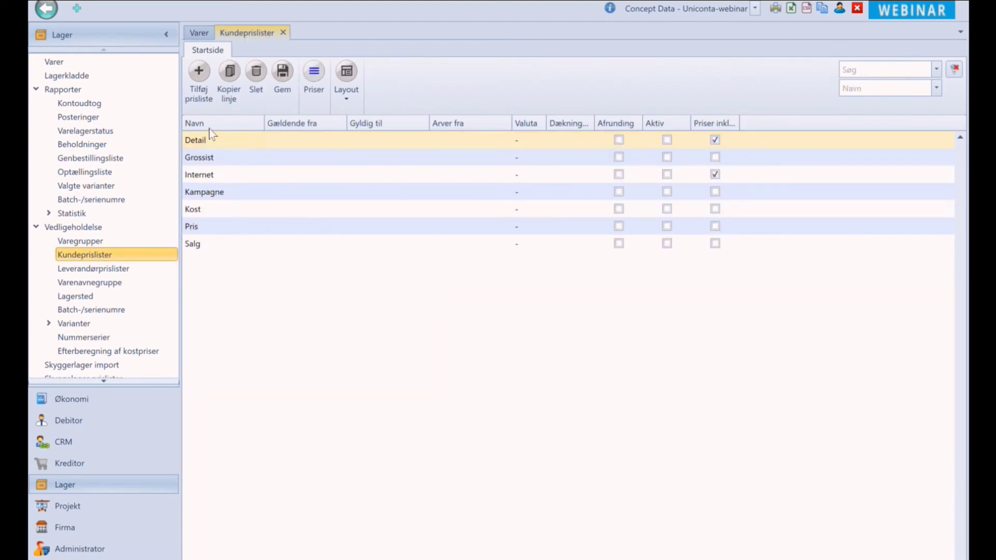
Save a new customer price list named 'test', then go to the Debitor customer list.
left_click(203, 86)
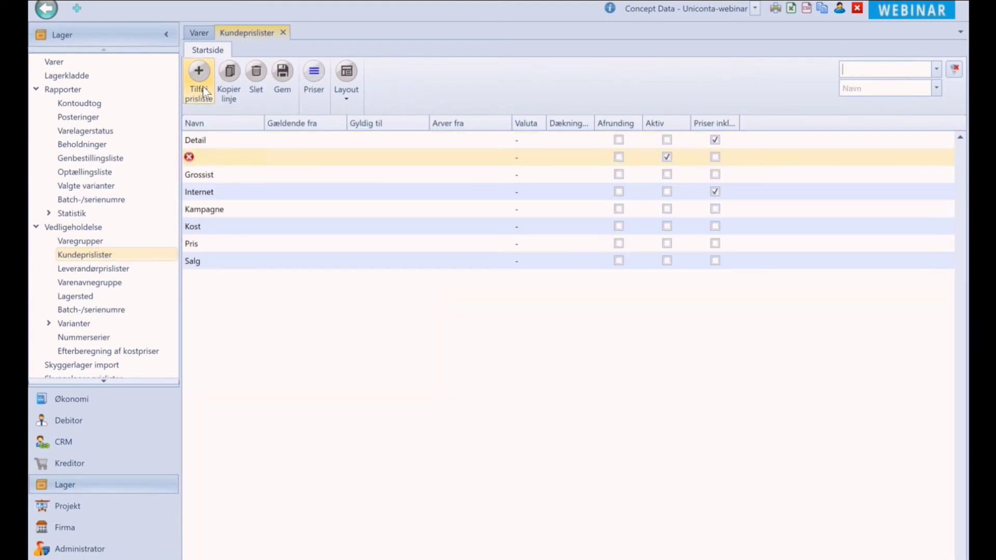
left_click(196, 157)
type("test")
key("Tab")
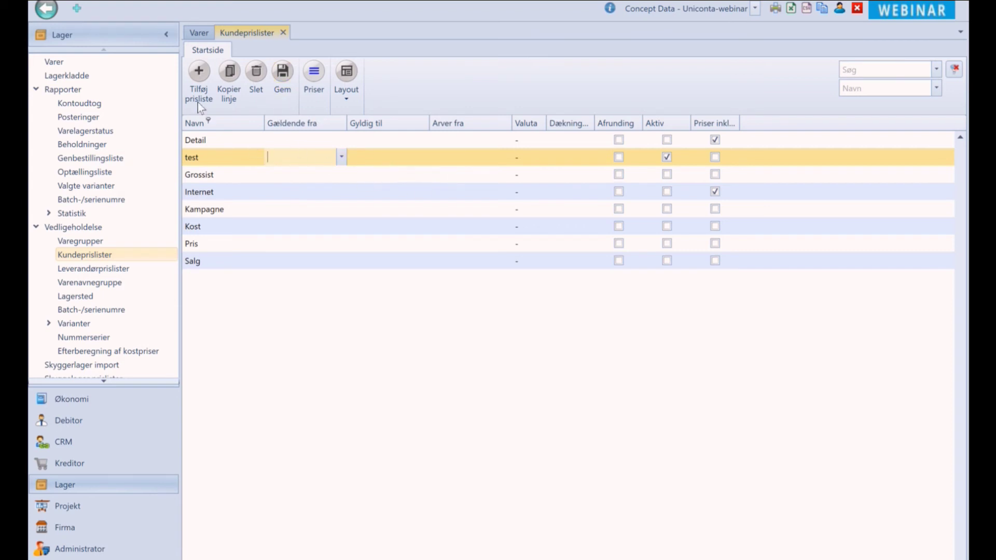
left_click(291, 78)
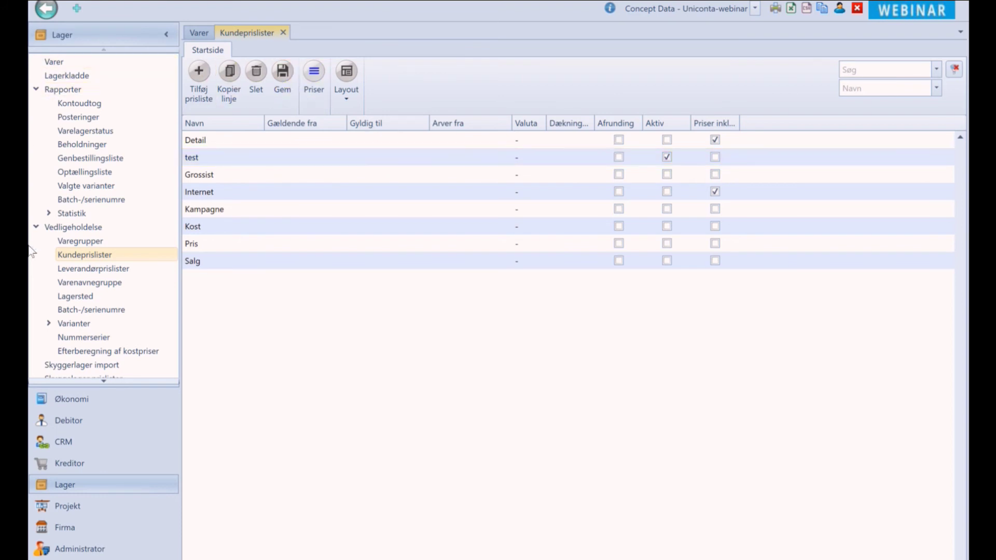
left_click(62, 419)
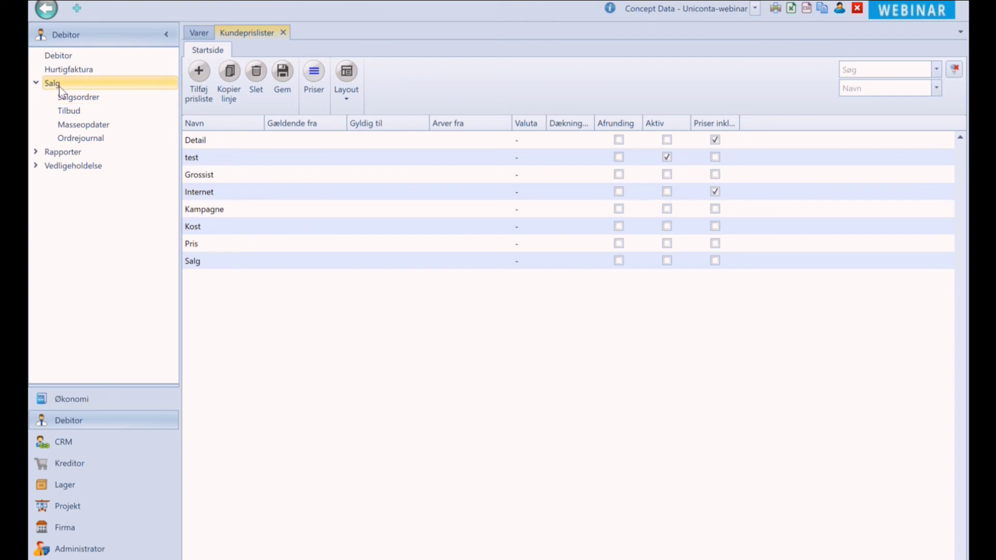
left_click(51, 55)
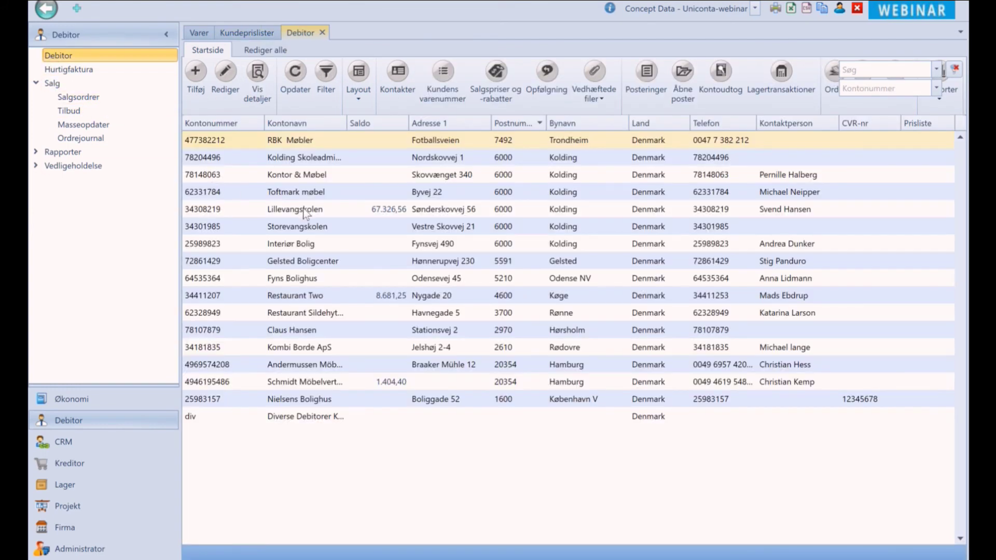
Assign the 'test' price list to customer Lillevangskolen and save the record.
left_click(306, 212)
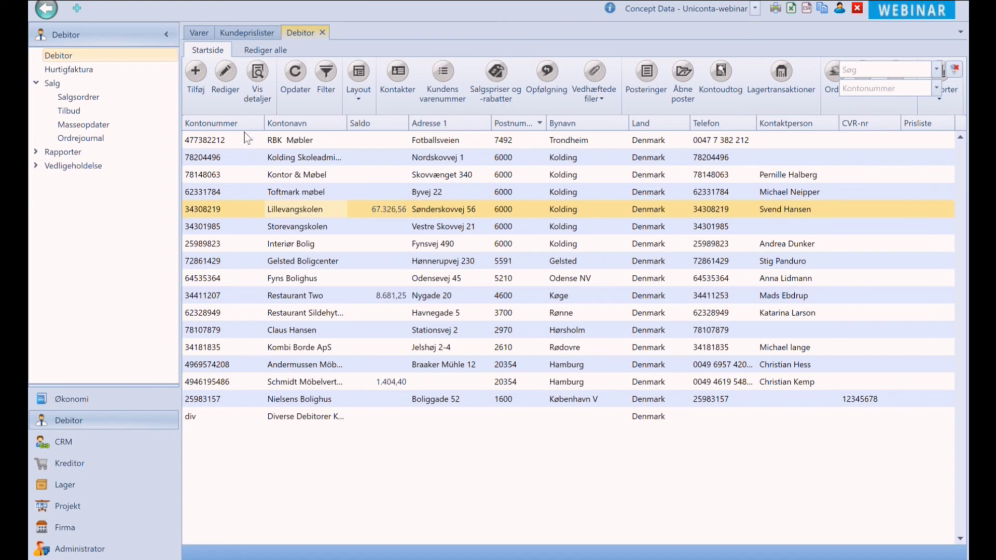
left_click(225, 87)
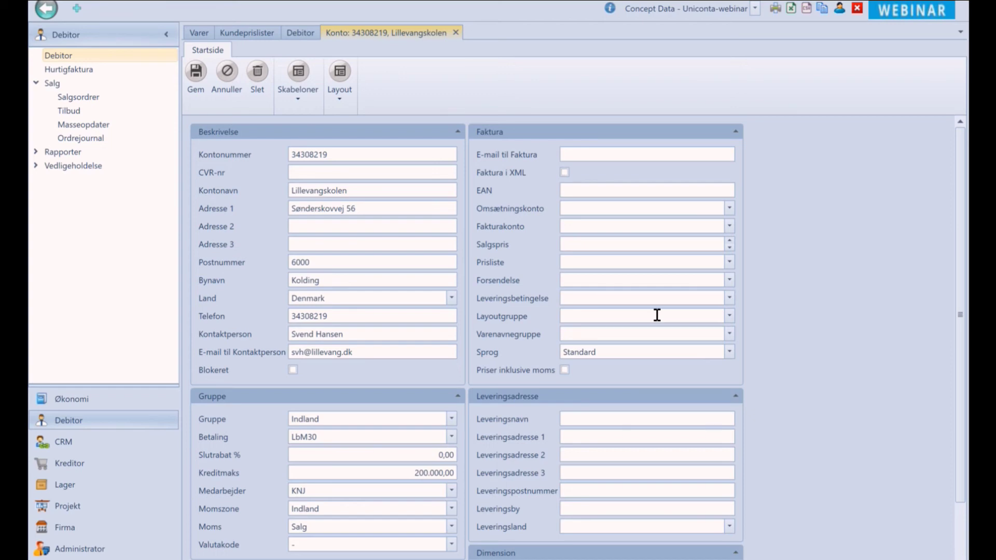
left_click(730, 261)
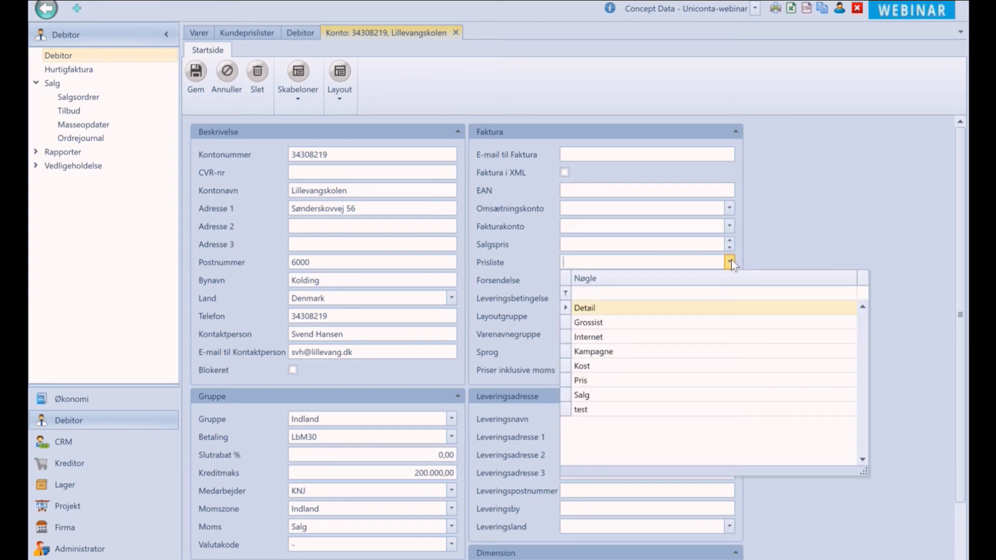
left_click(588, 409)
left_click(203, 71)
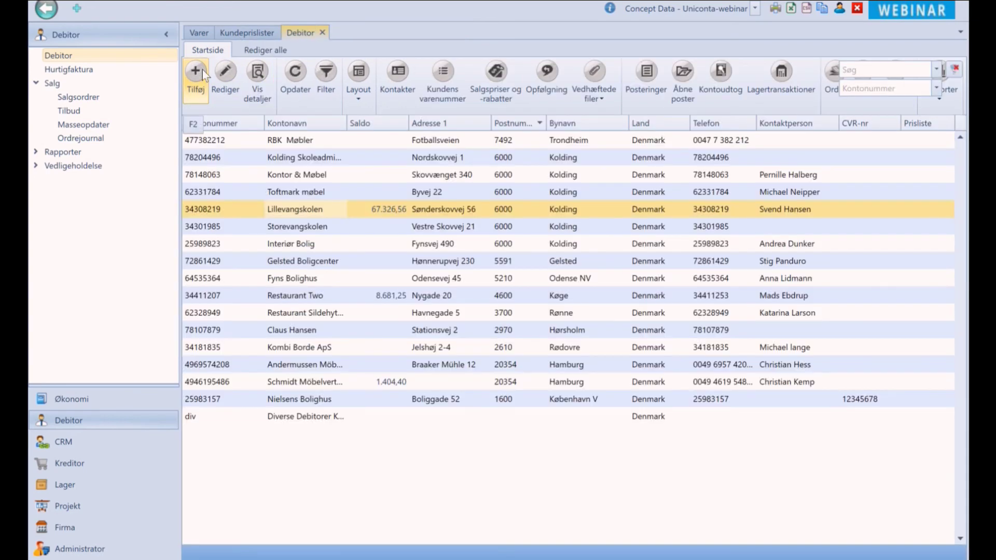
left_click(52, 483)
Open Salgspriser og -rabatter for item 20FD001XMD, Lenovo ThinkPad Yoga 260.
left_click(54, 62)
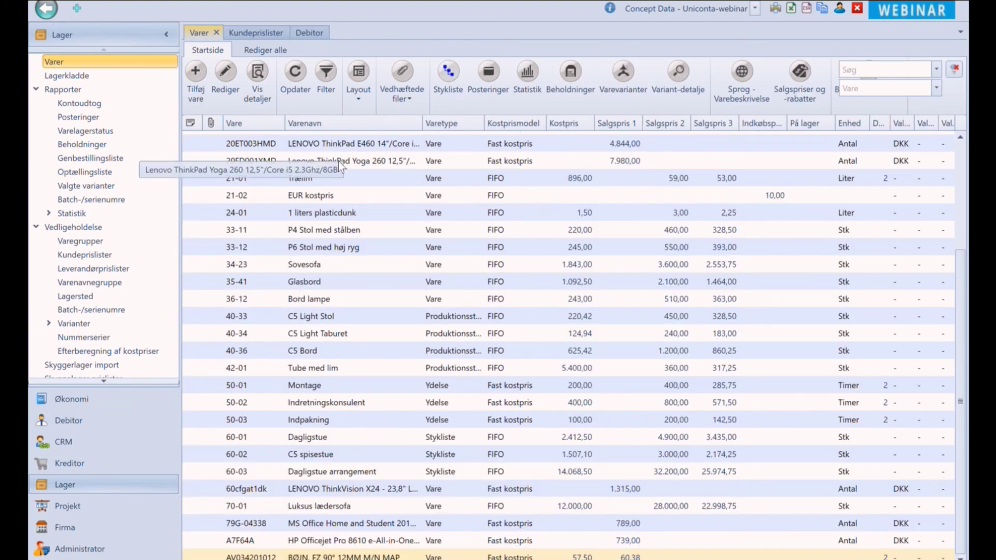
left_click(354, 161)
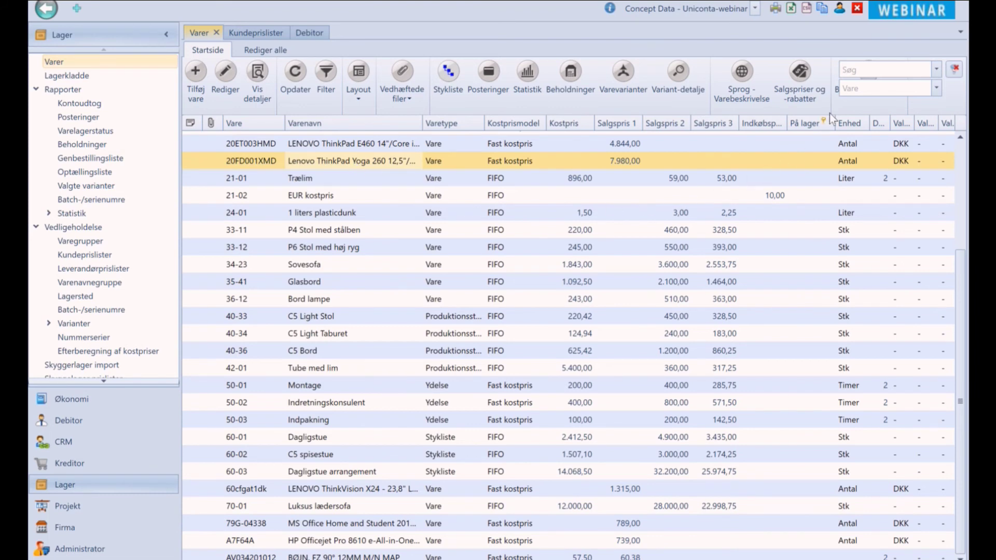
left_click(798, 82)
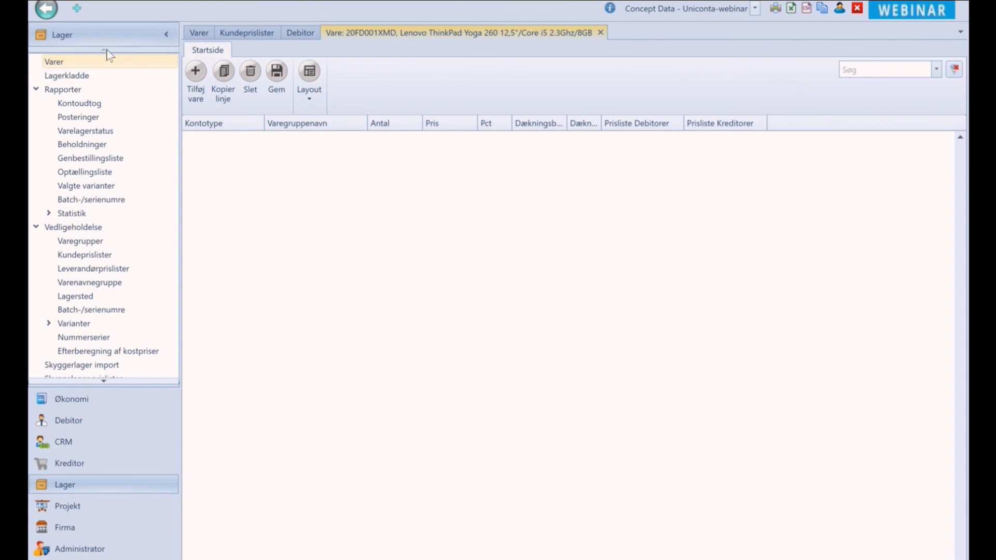
Add a 'test' price list row for 20FD001XMD with quantity 1 and price 2.000, then save and close.
left_click(196, 76)
left_click(281, 141)
left_click(716, 144)
left_click(655, 139)
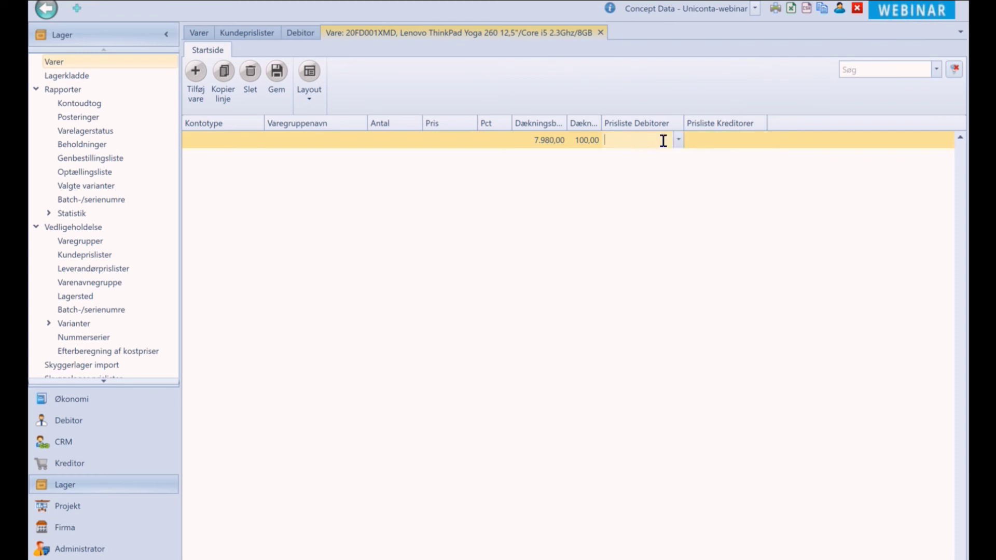
left_click(677, 139)
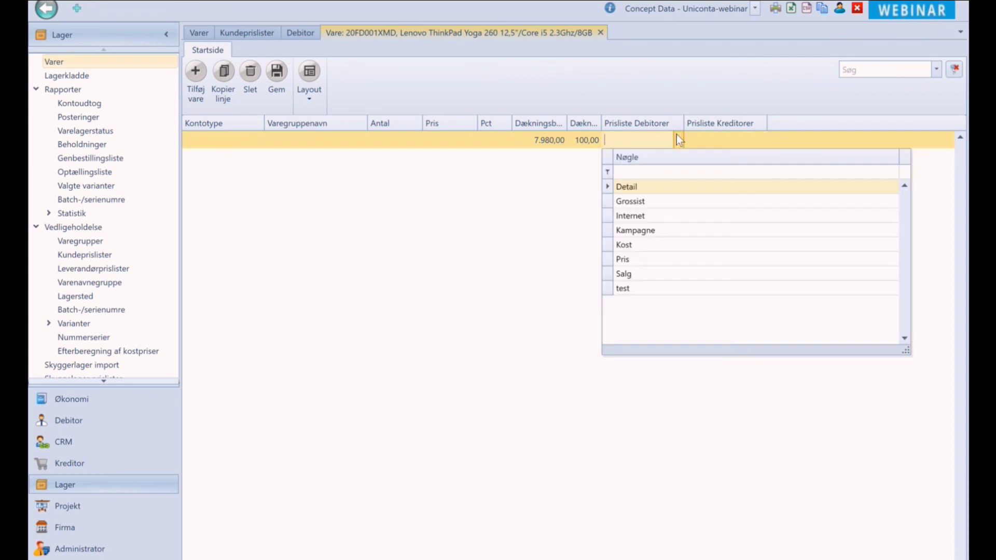
left_click(624, 289)
left_click(403, 142)
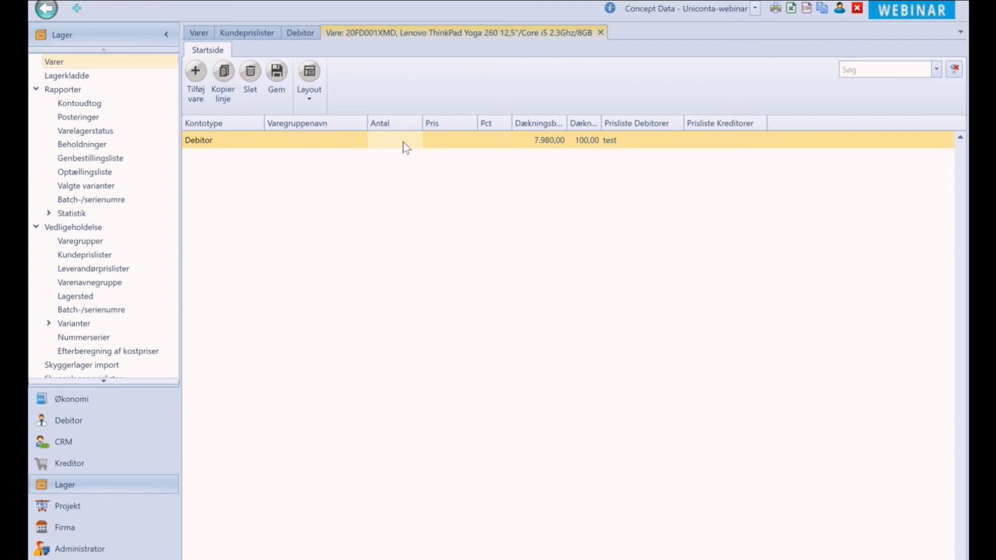
type("1")
left_click(449, 145)
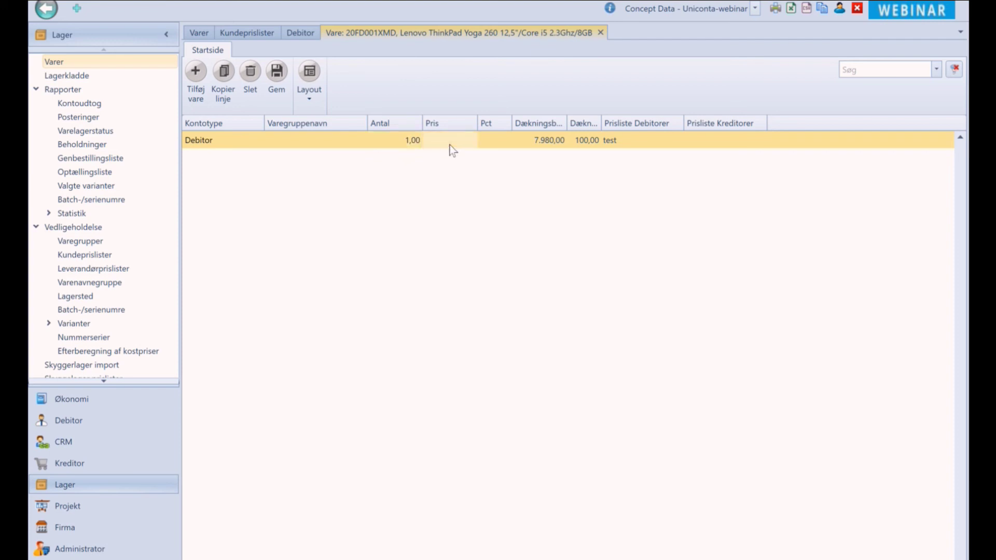
type("2.000")
left_click(278, 83)
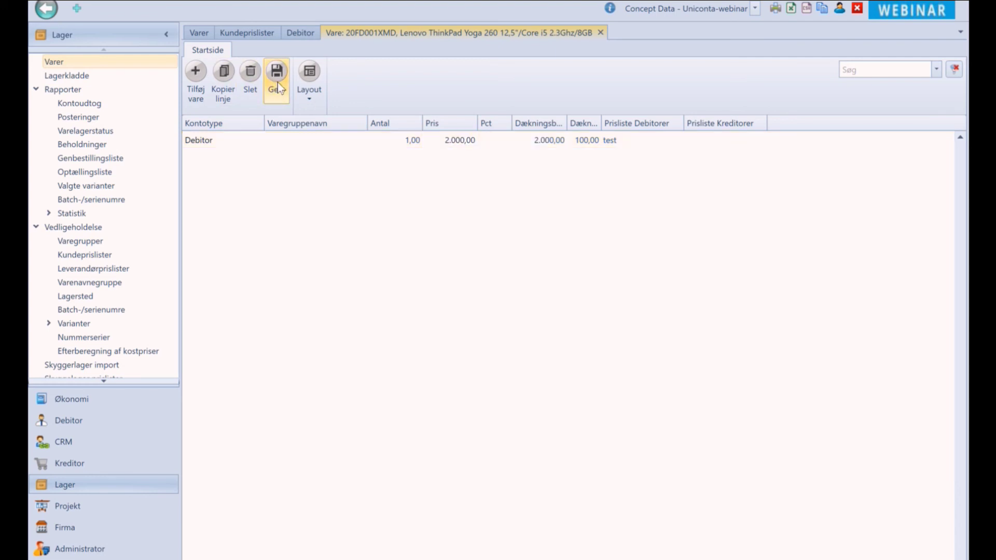
left_click(600, 33)
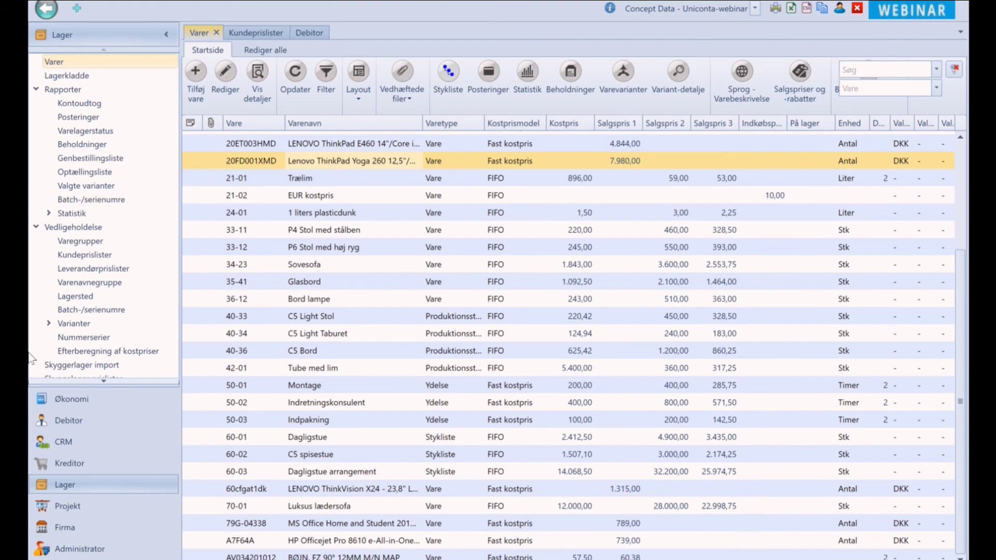
Create a new sales order for customer Lillevangskolen and save the order header.
left_click(64, 420)
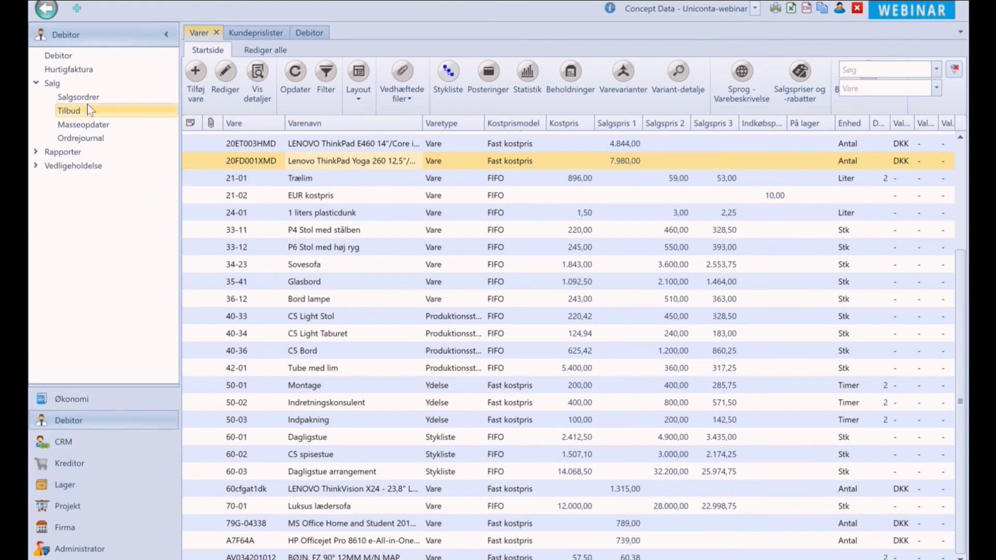
left_click(64, 99)
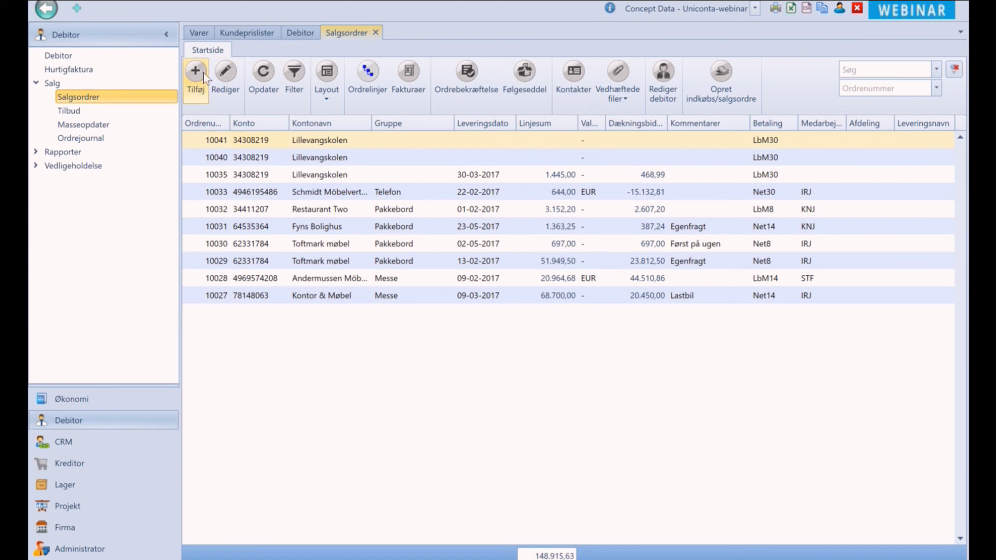
left_click(196, 72)
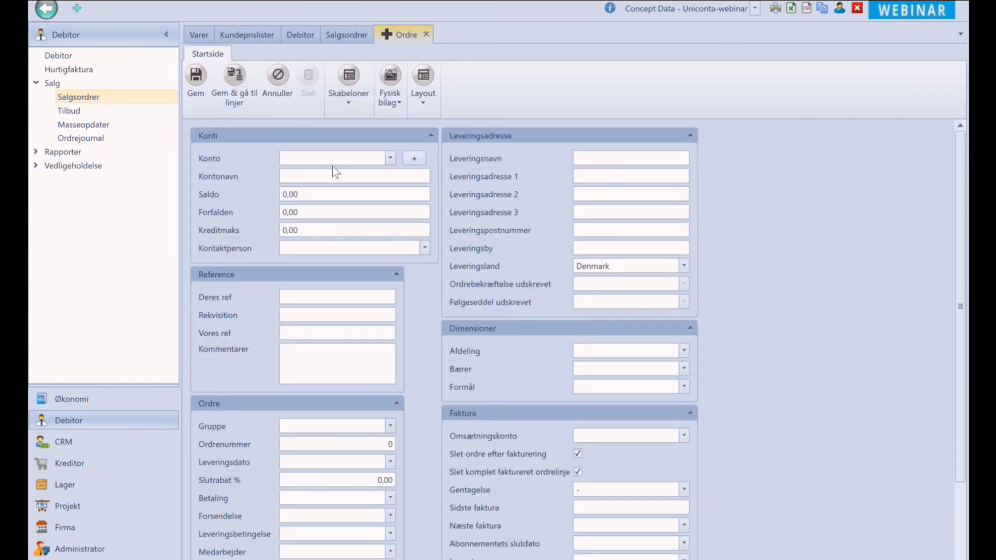
left_click(320, 157)
type("li")
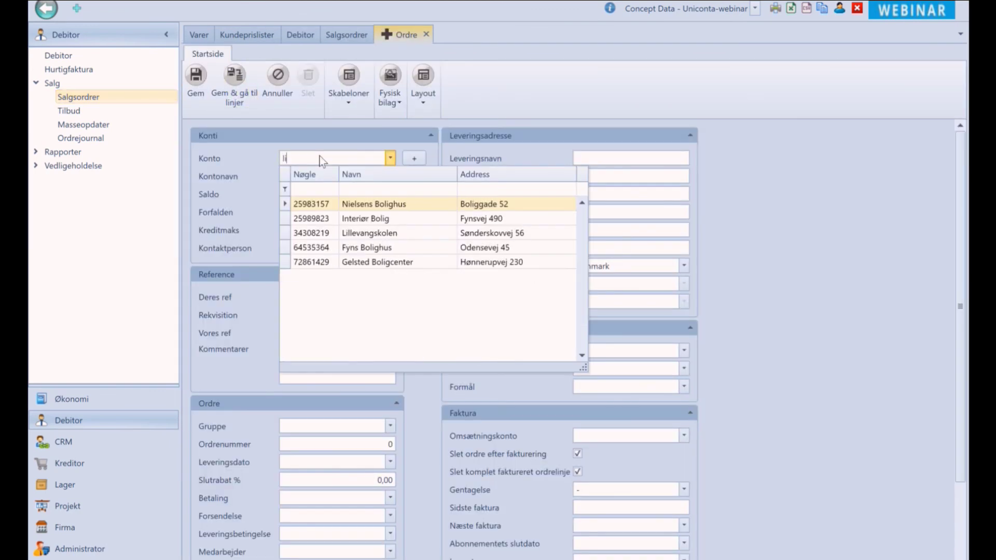
left_click(348, 234)
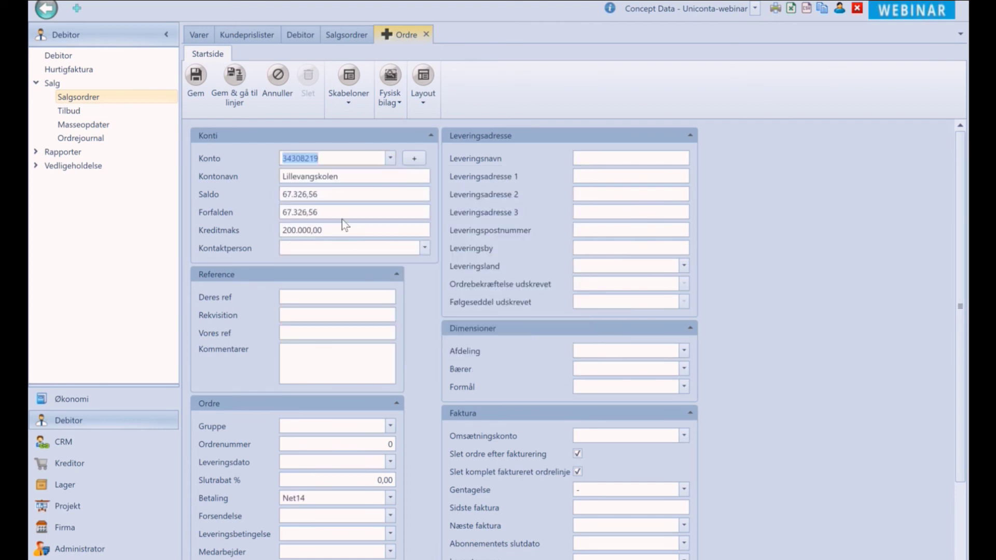
left_click(244, 85)
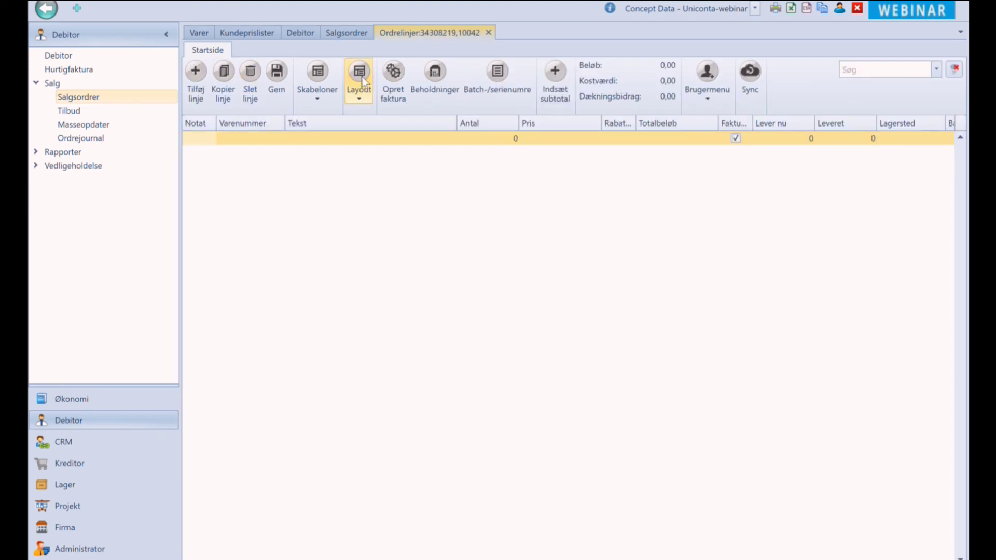
Add an order line for item 20FD001XMD, Lenovo ThinkPad Yoga 260.
left_click(187, 88)
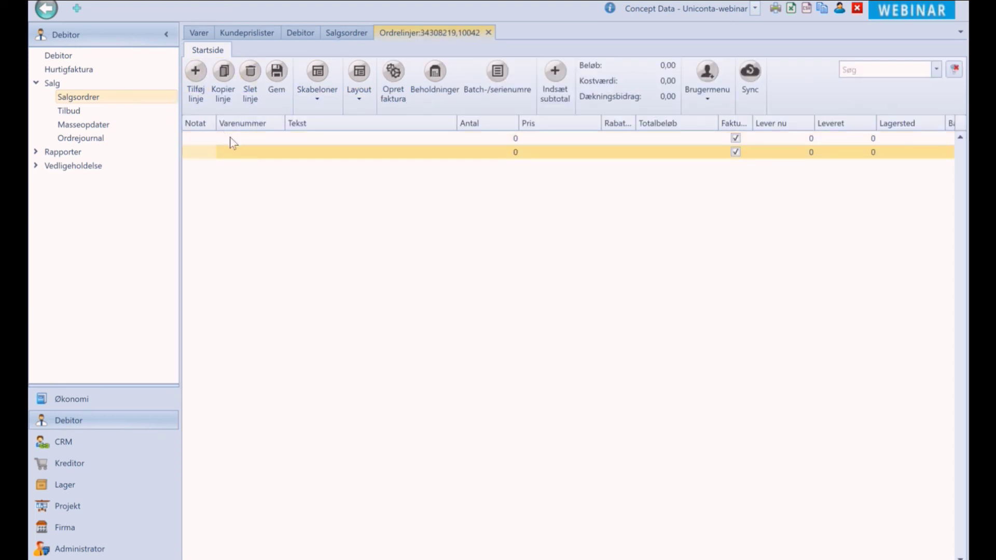
left_click(238, 153)
type("len")
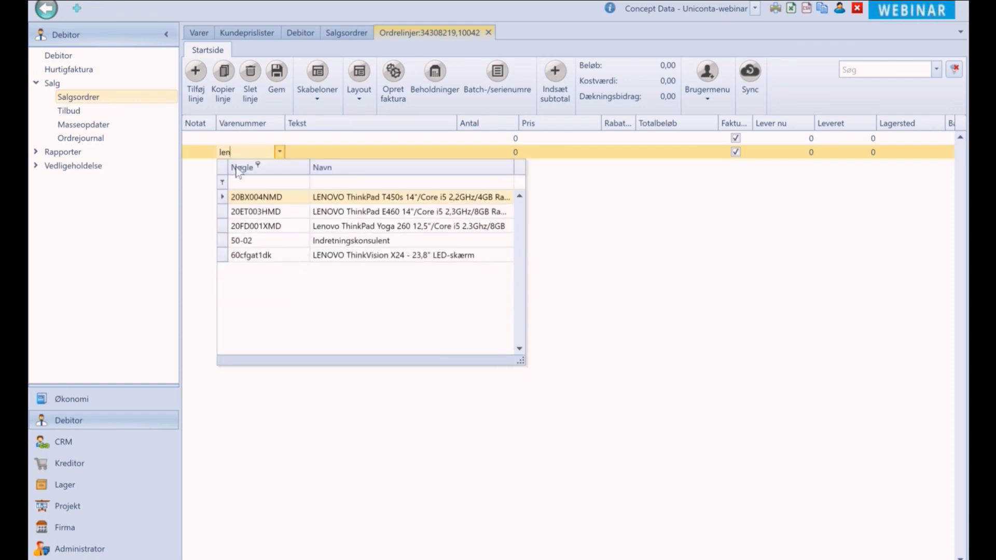
left_click(247, 226)
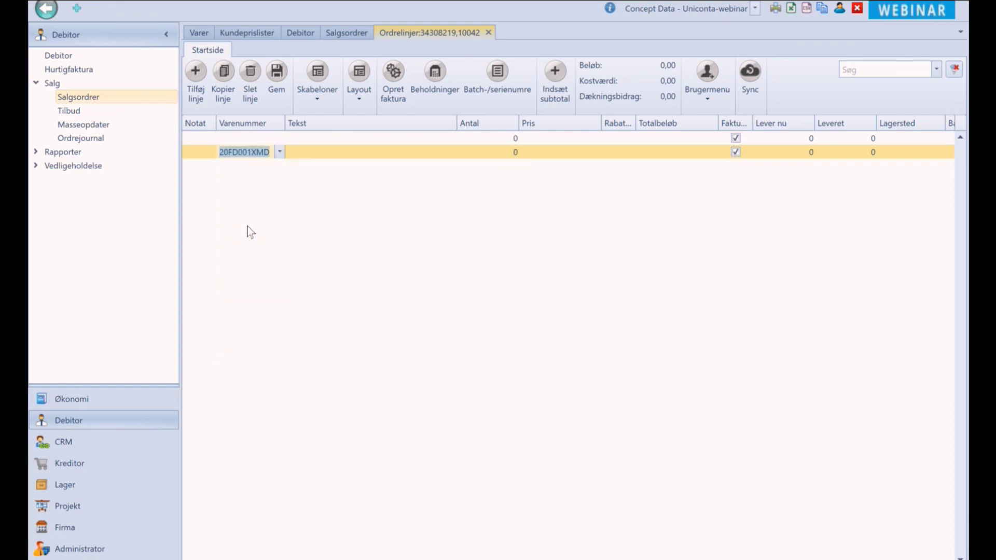
left_click(322, 155)
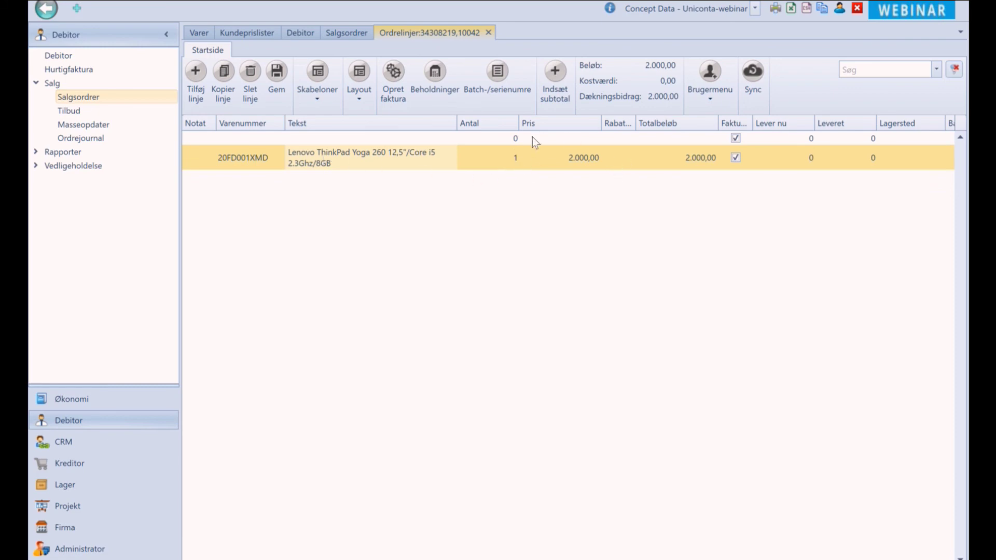